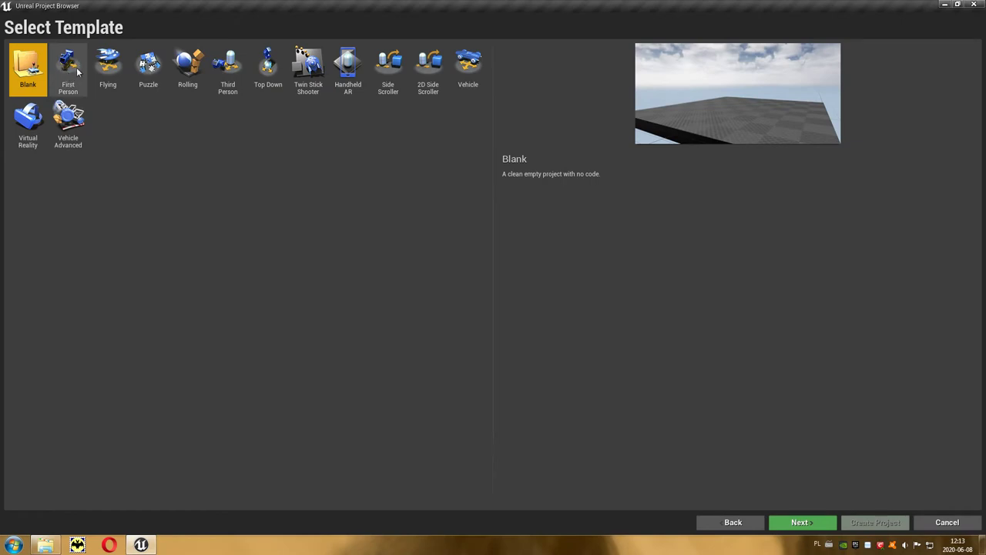
Step: Pick the First Person template so its example map opens in the level editor
left_click(75, 73)
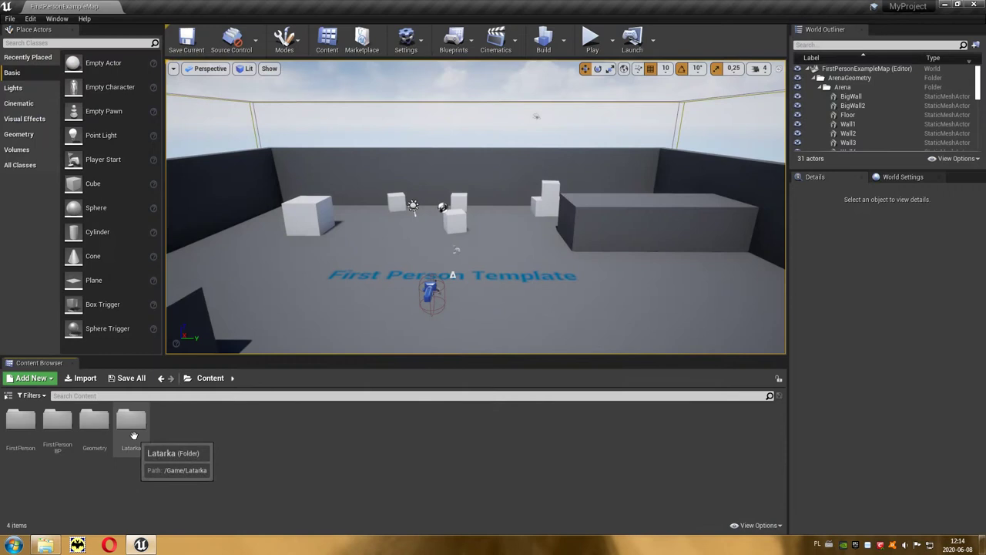
Step: Open the Box level from Latarka/Maps and start Play-in-Editor in the dark box room
left_click(131, 429)
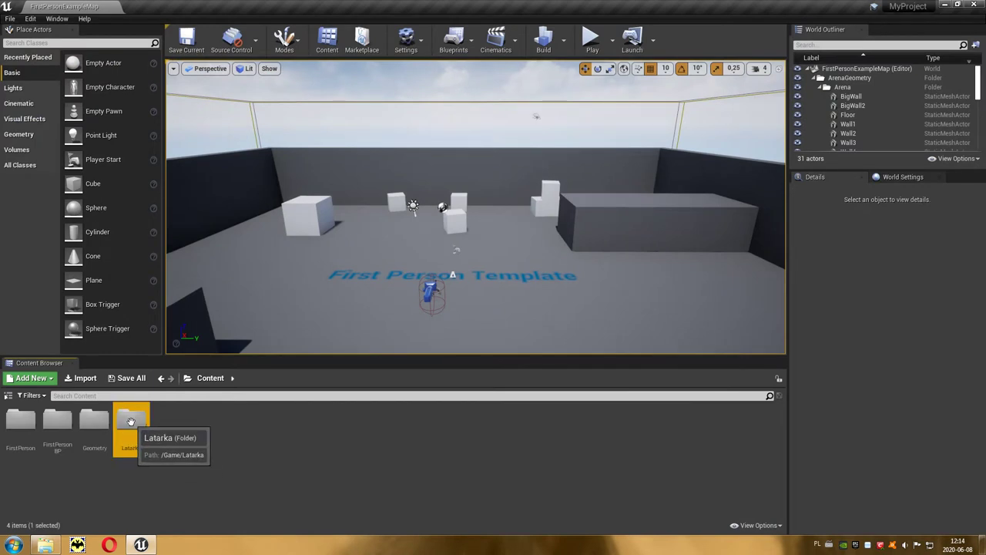
double_click(129, 423)
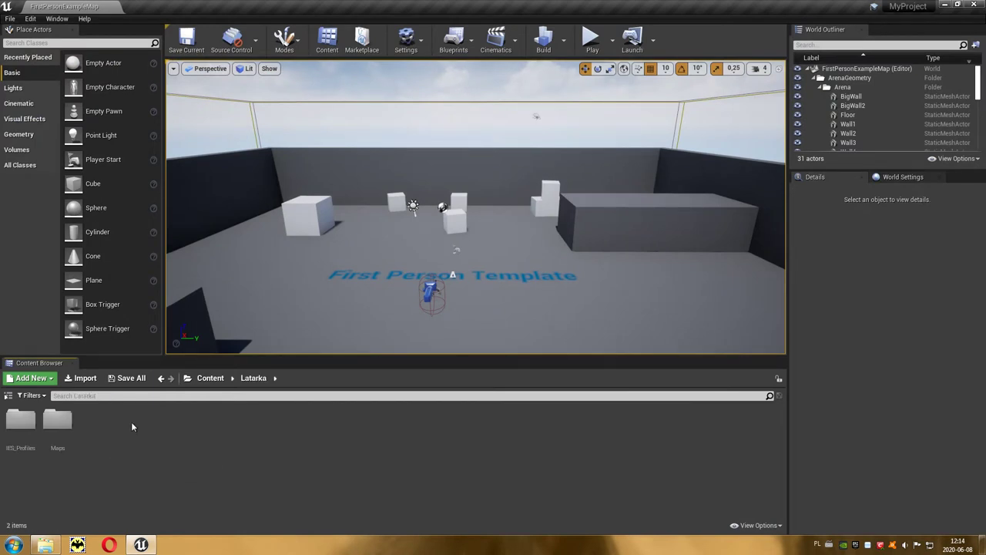
left_click(66, 432)
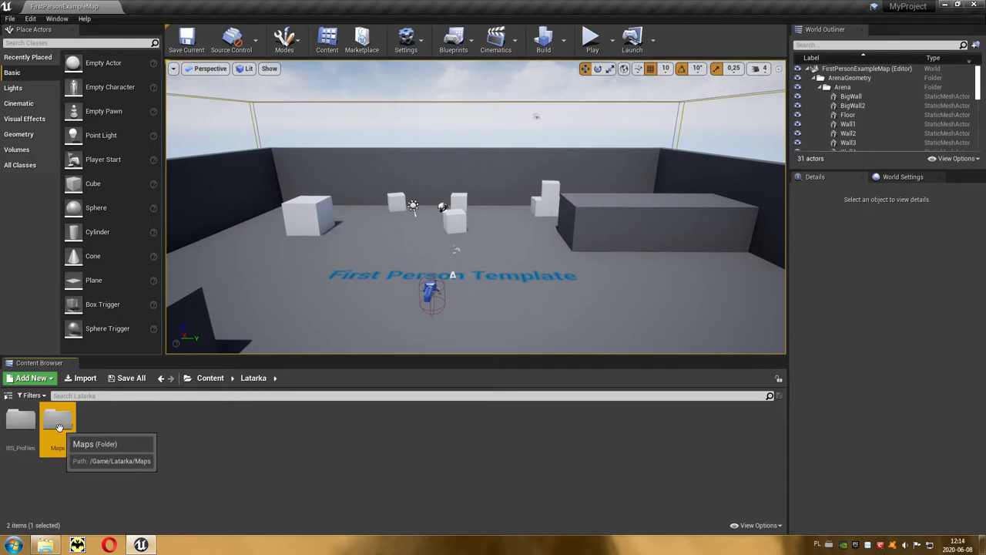
double_click(59, 427)
left_click(35, 438)
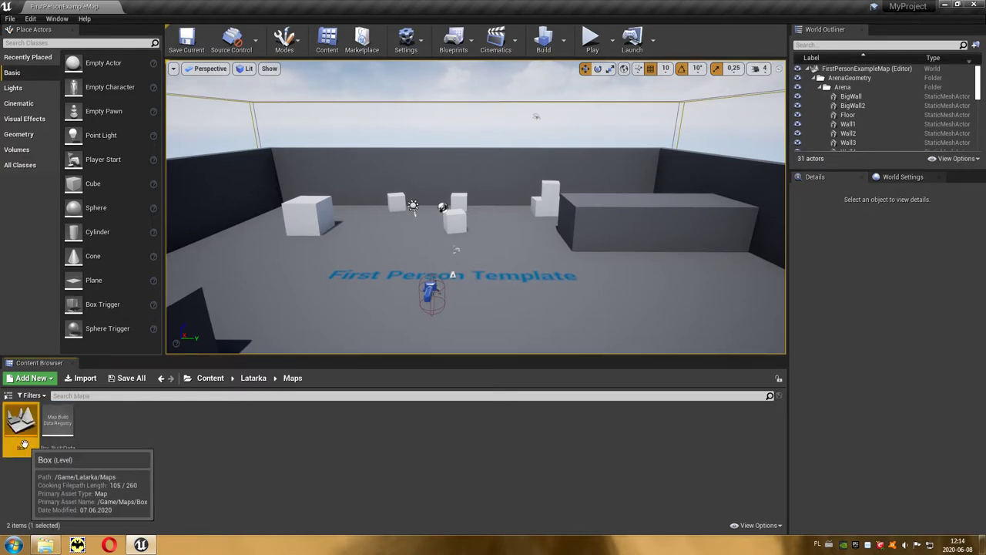
double_click(24, 444)
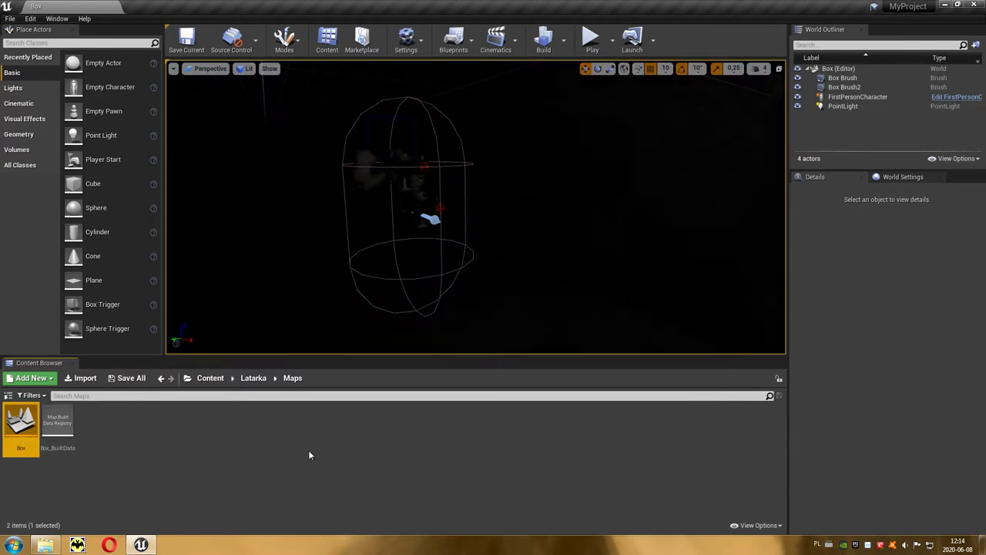
left_click(592, 46)
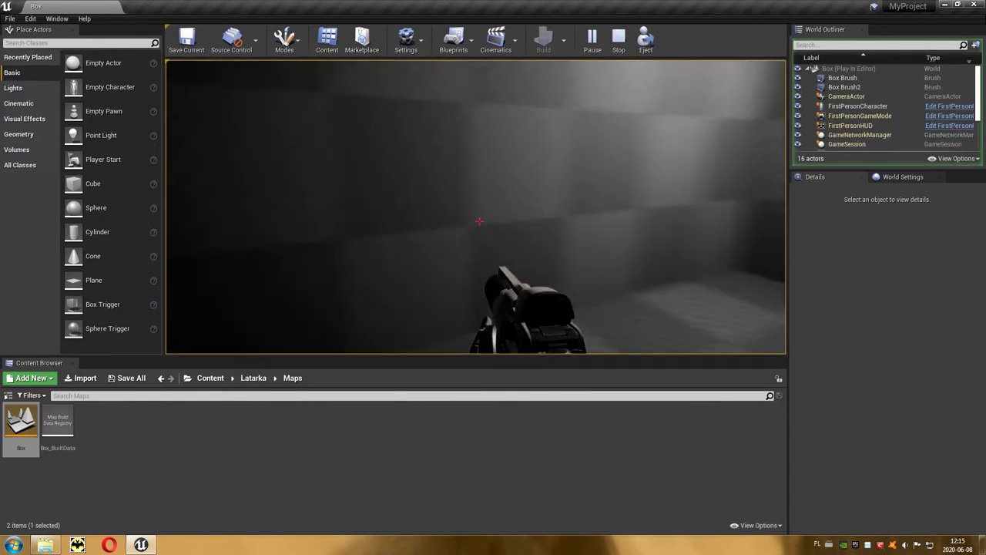
Step: Stop the play test and zoom the level viewport
key("Escape")
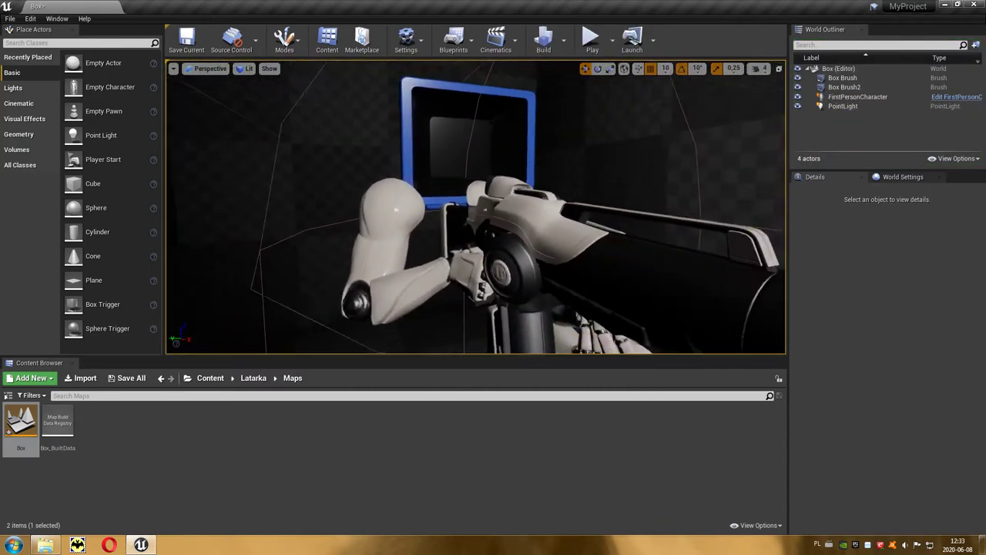
scroll(475, 207, "down", 3)
scroll(476, 207, "down", 2)
scroll(475, 207, "down", 2)
scroll(475, 206, "down", 2)
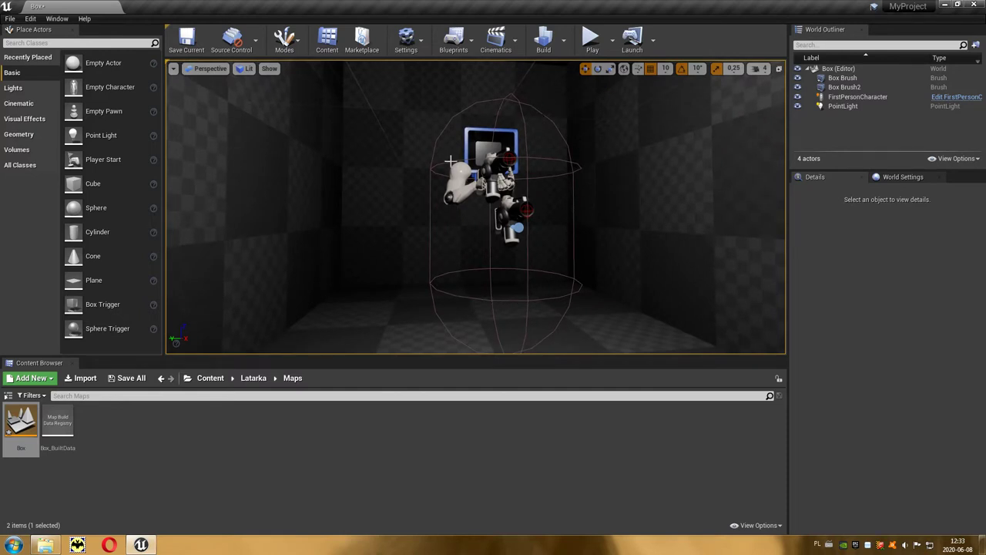
Step: Select the FirstPersonCharacter and open it in the Blueprint Editor
left_click(461, 188)
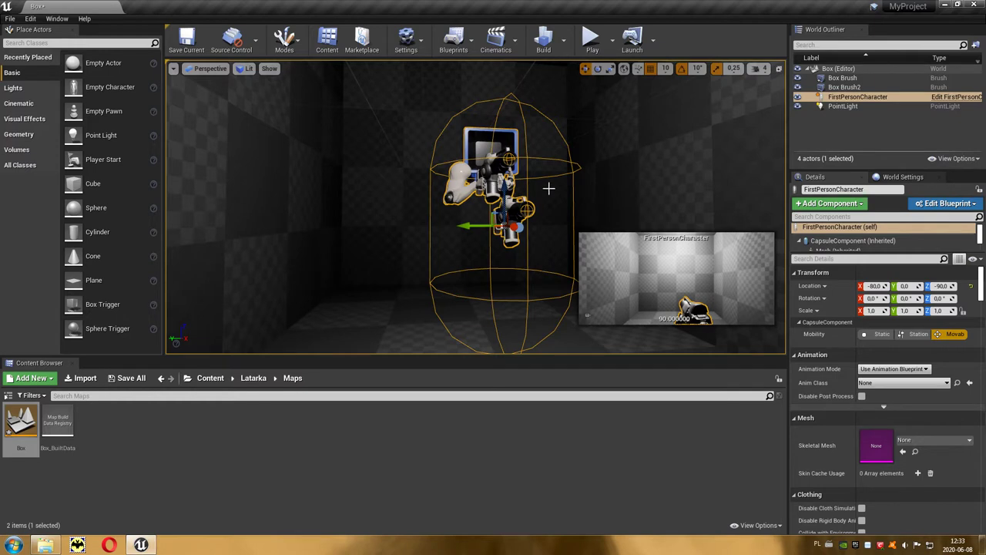
left_click(941, 204)
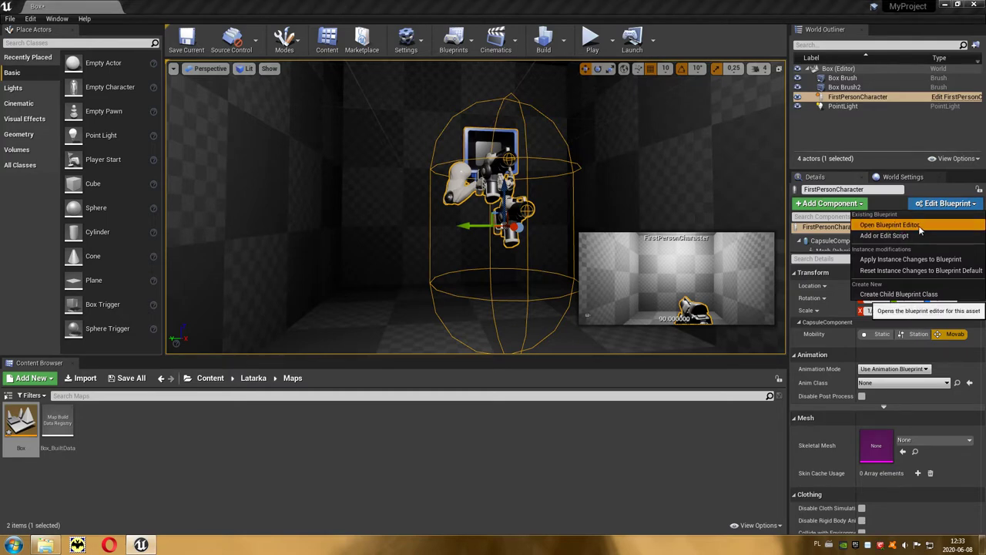
left_click(919, 226)
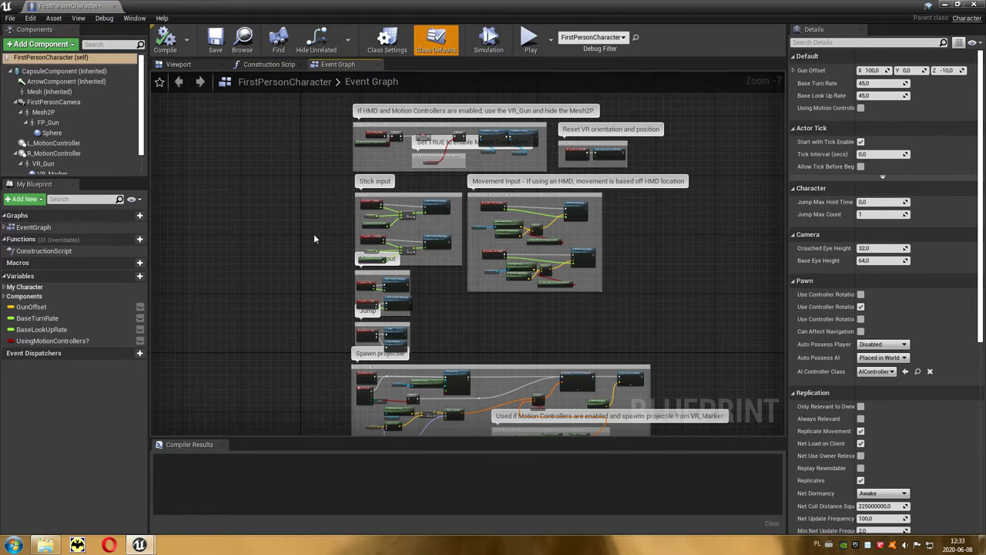
Step: Show the blueprint's 3D viewport and inspect the CapsuleComponent, ArrowComponent and Mesh components
left_click(179, 65)
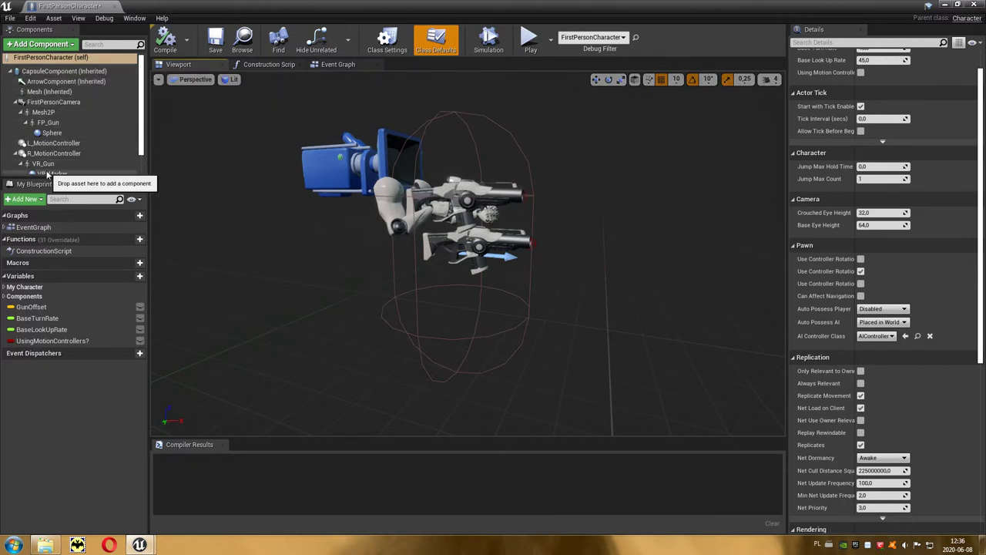
mouse_move(57, 75)
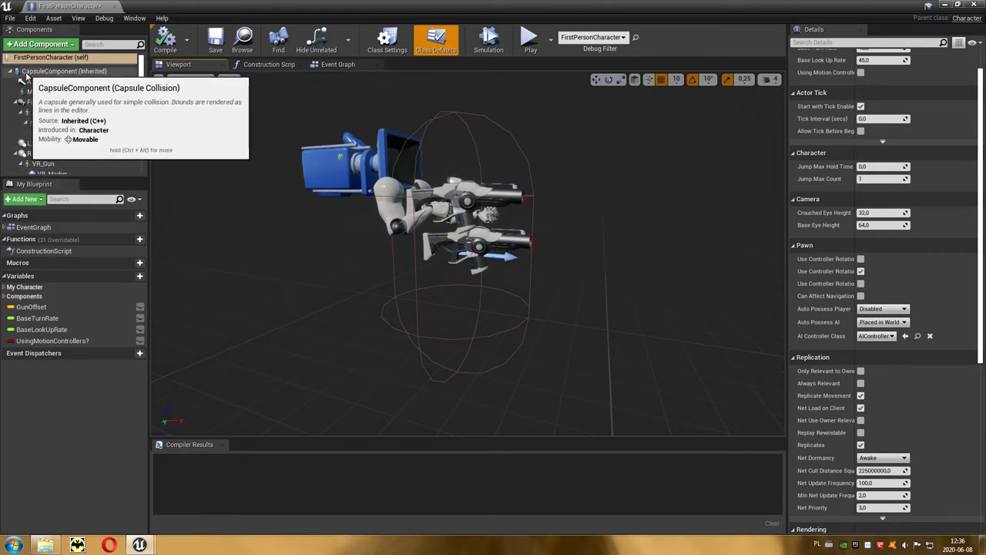
left_click(61, 71)
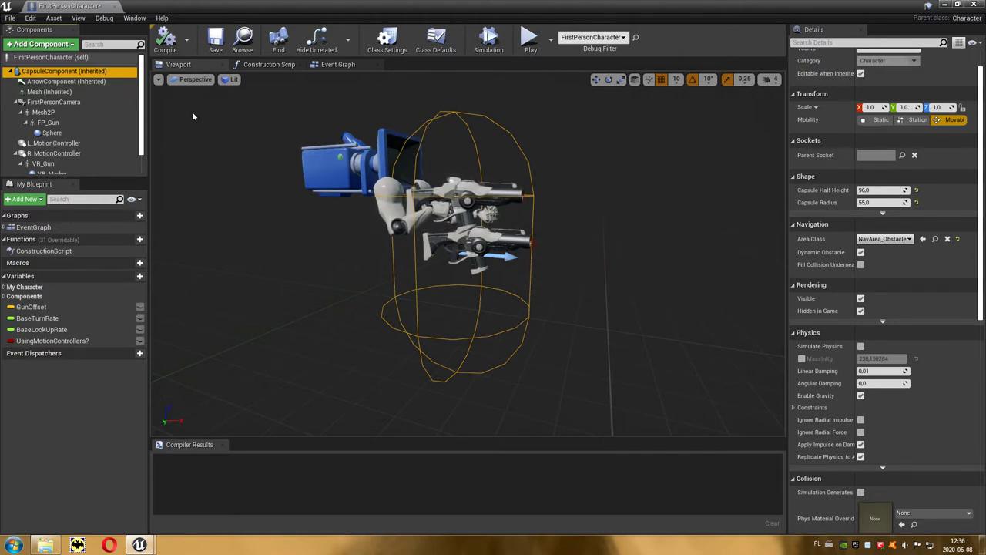
left_click(38, 82)
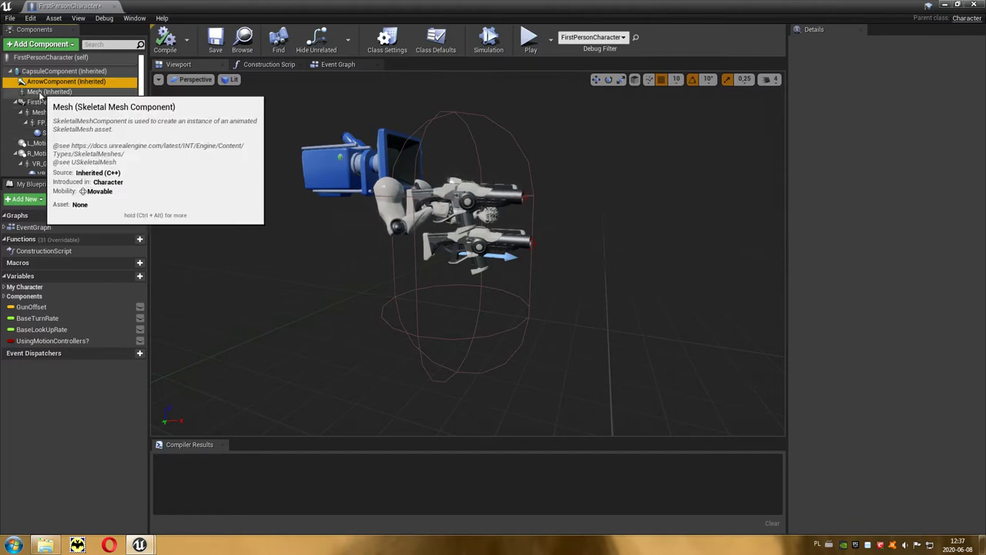
left_click(35, 91)
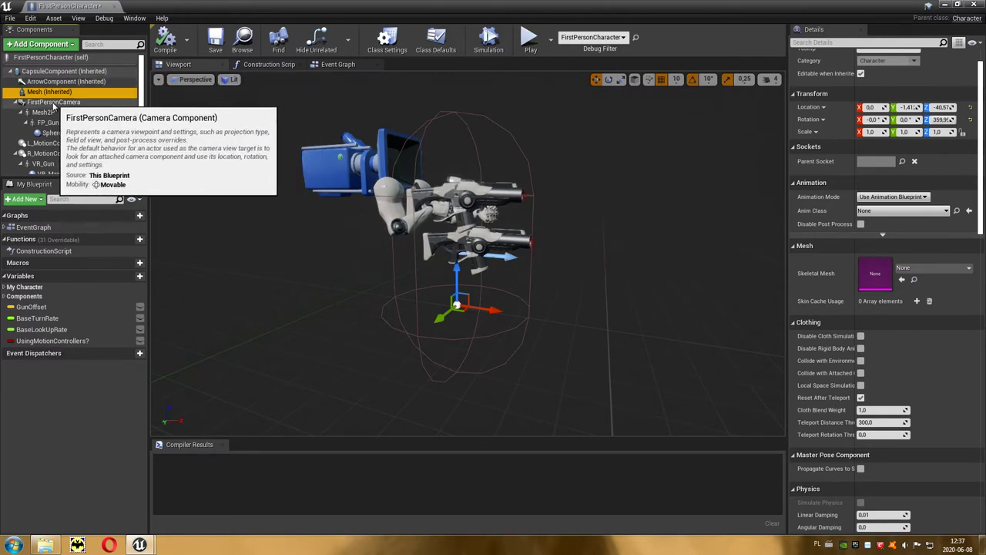
left_click(72, 103)
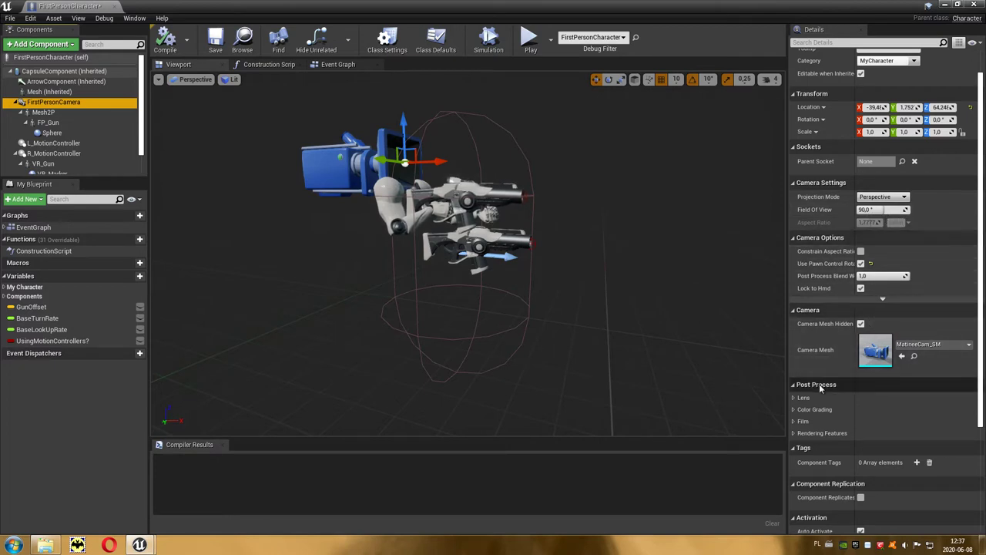
left_click(793, 398)
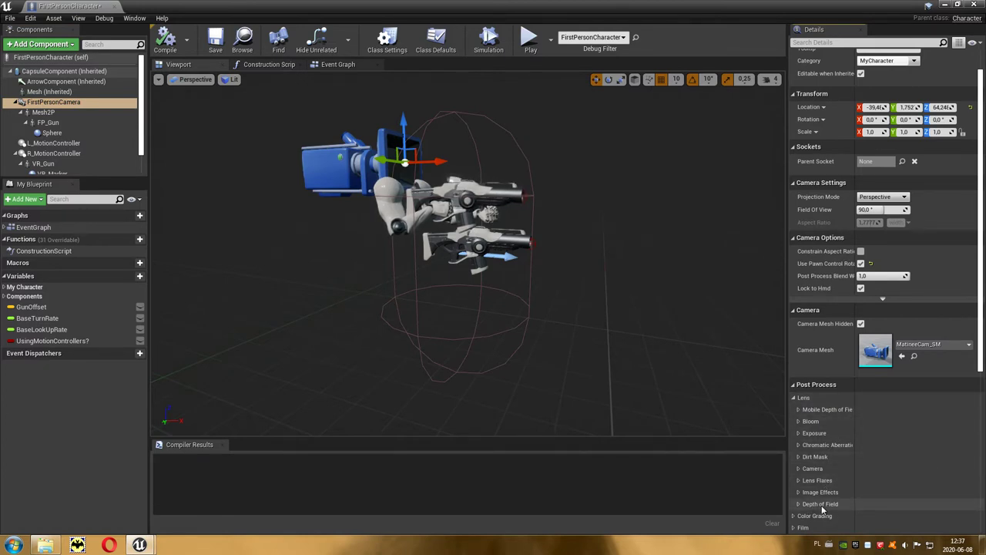
left_click(793, 397)
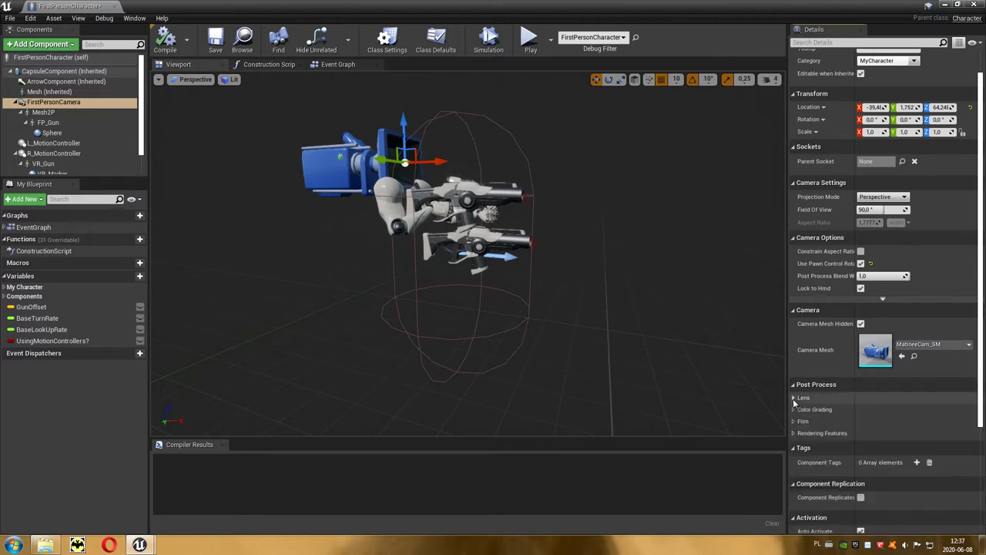
left_click(47, 116)
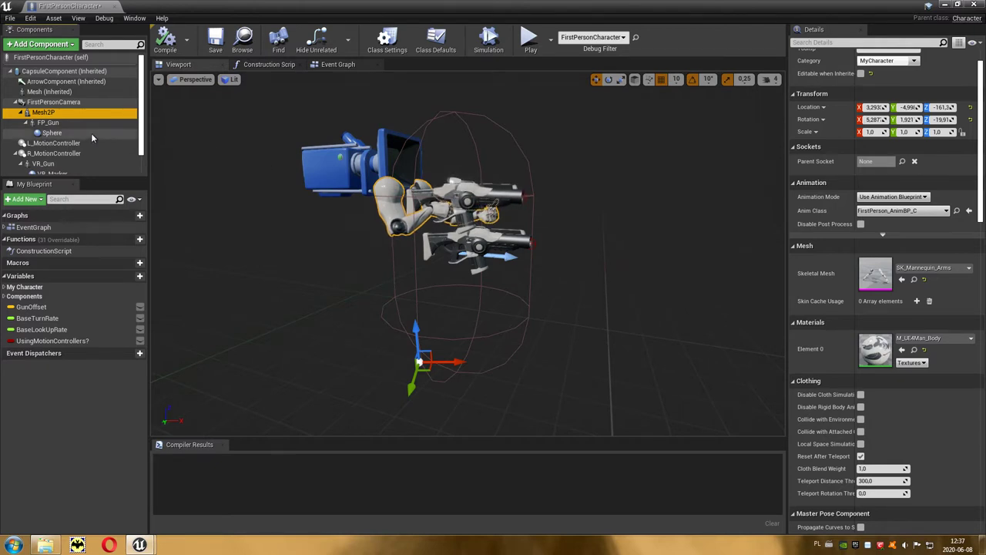
left_click(46, 124)
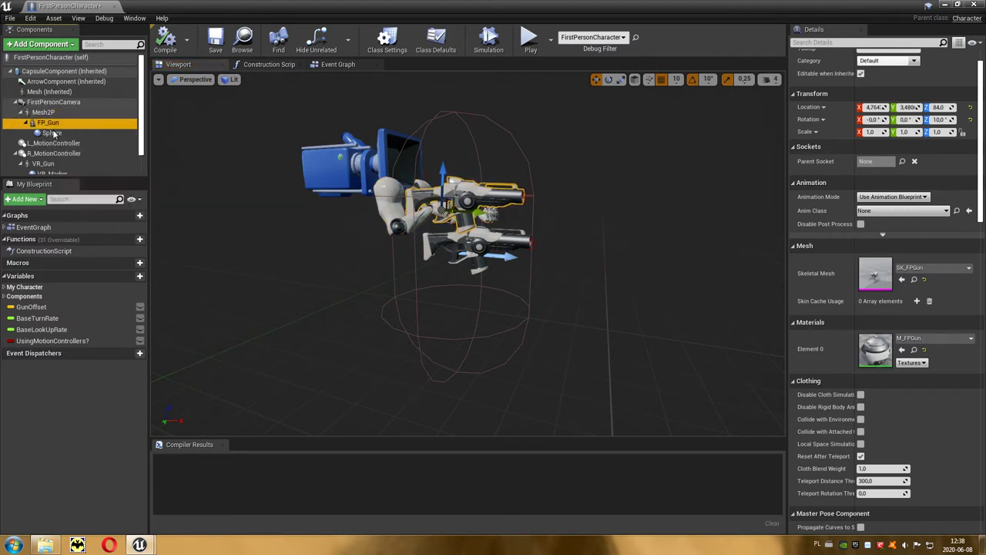
left_click(54, 133)
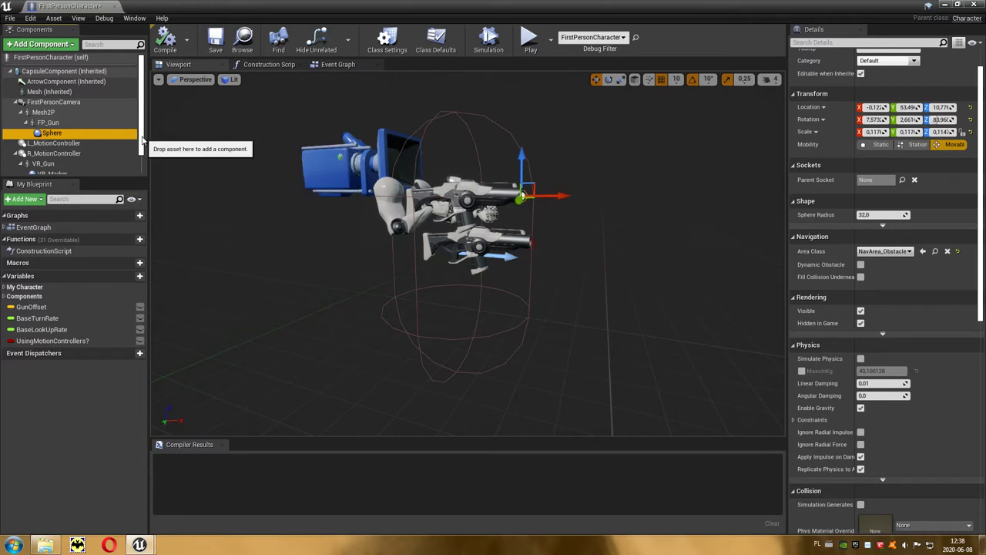
scroll(141, 150, "down", 1)
left_click_drag(140, 152, 140, 163)
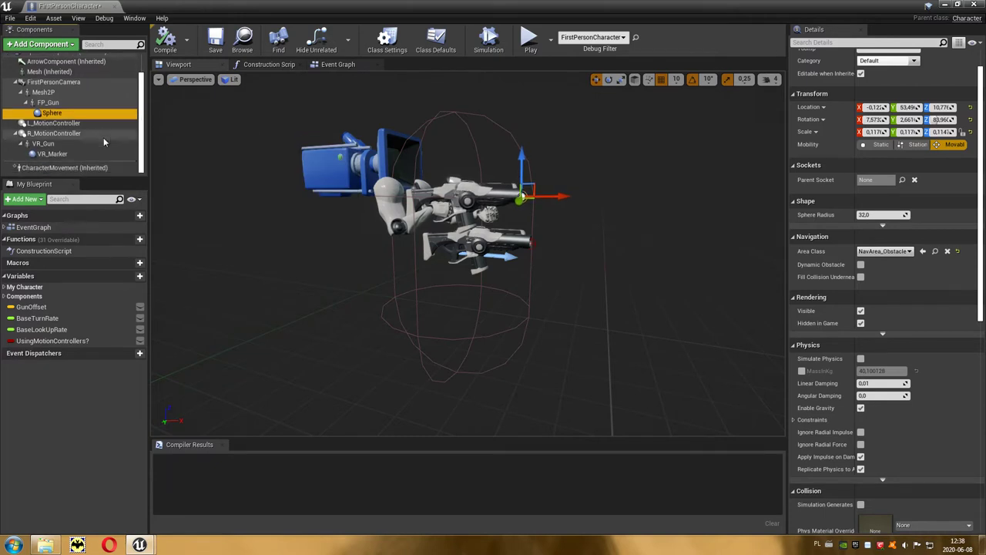
left_click(58, 123)
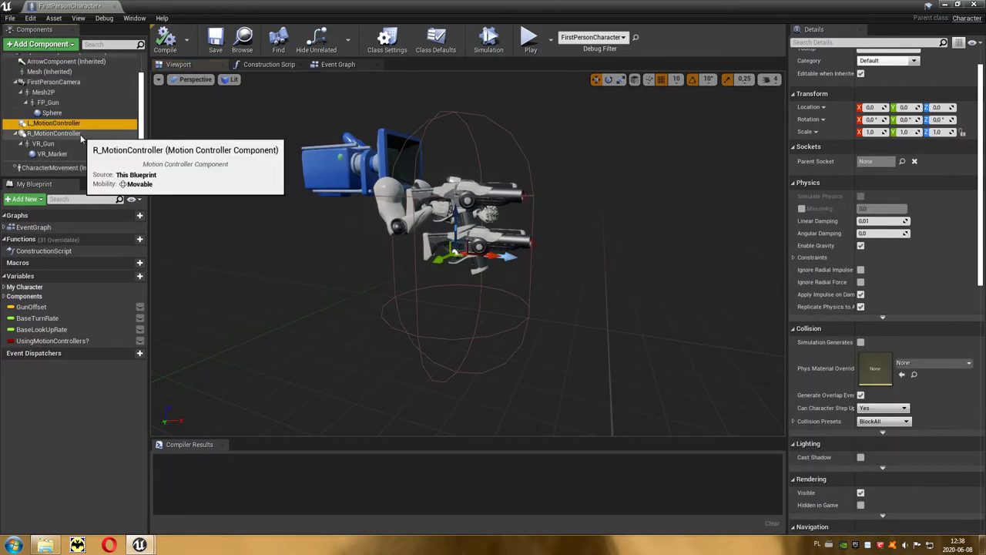
left_click(77, 134)
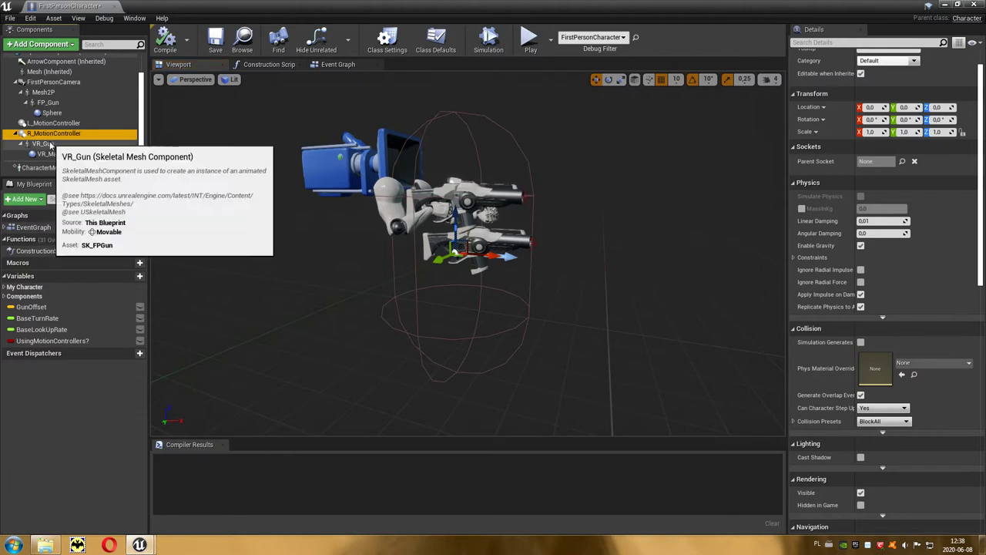
left_click(46, 144)
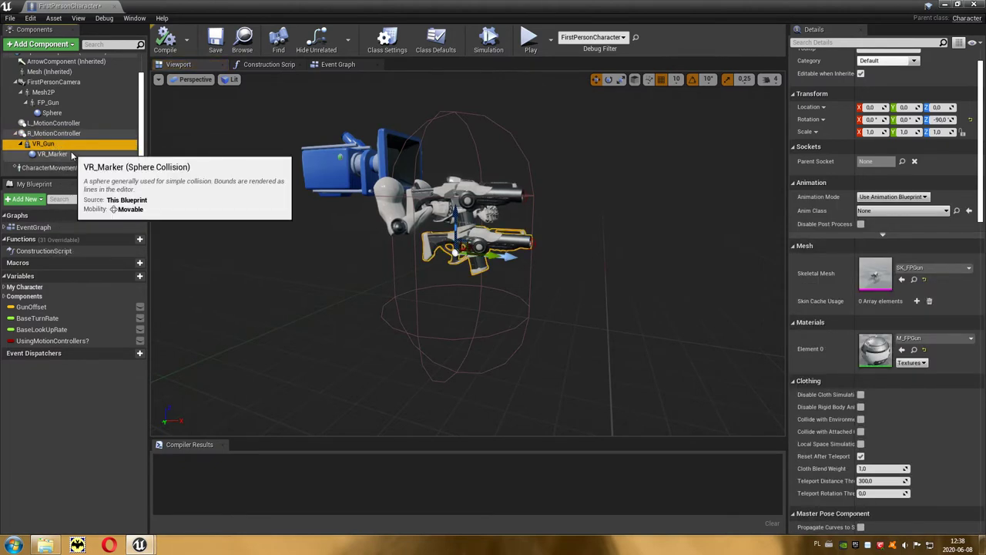
left_click(68, 156)
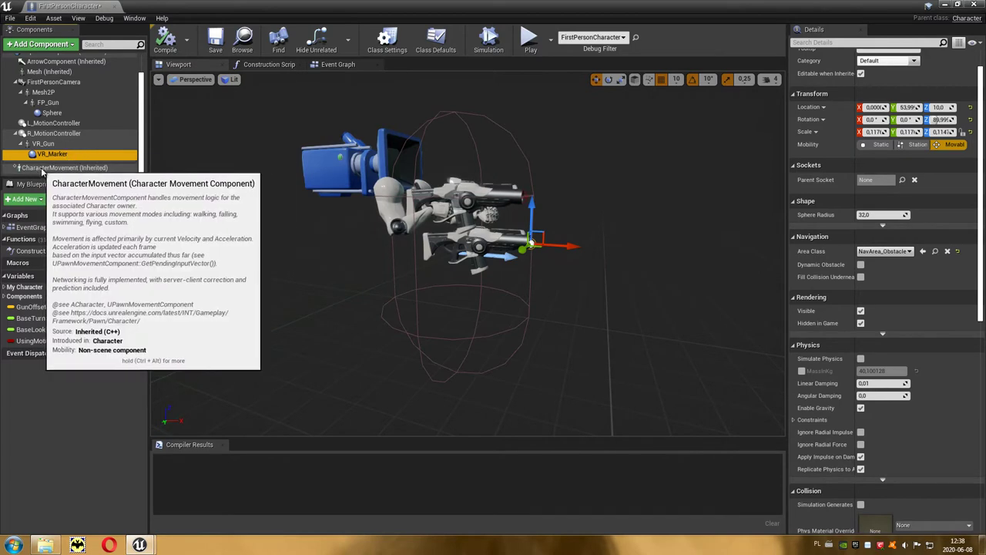
left_click(92, 169)
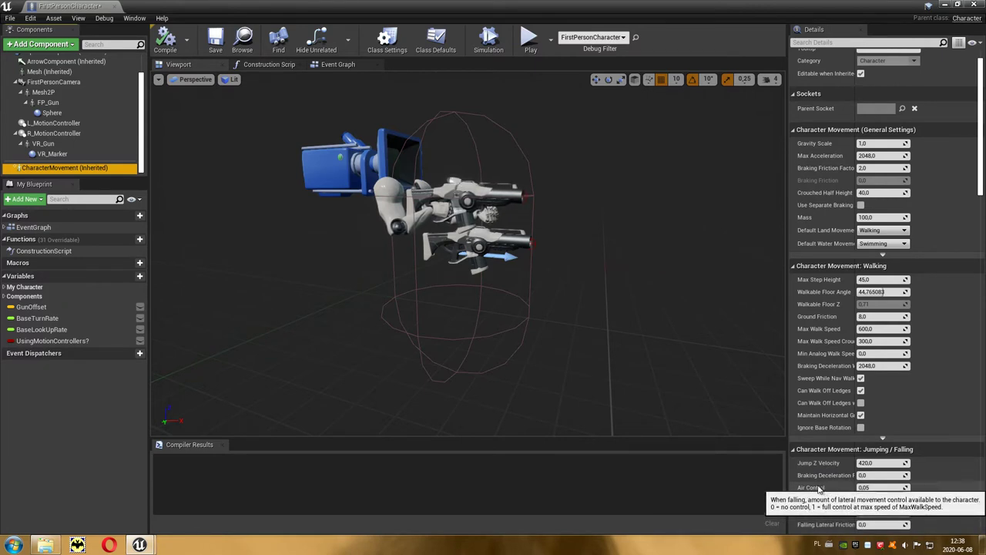
scroll(139, 116, "up", 2)
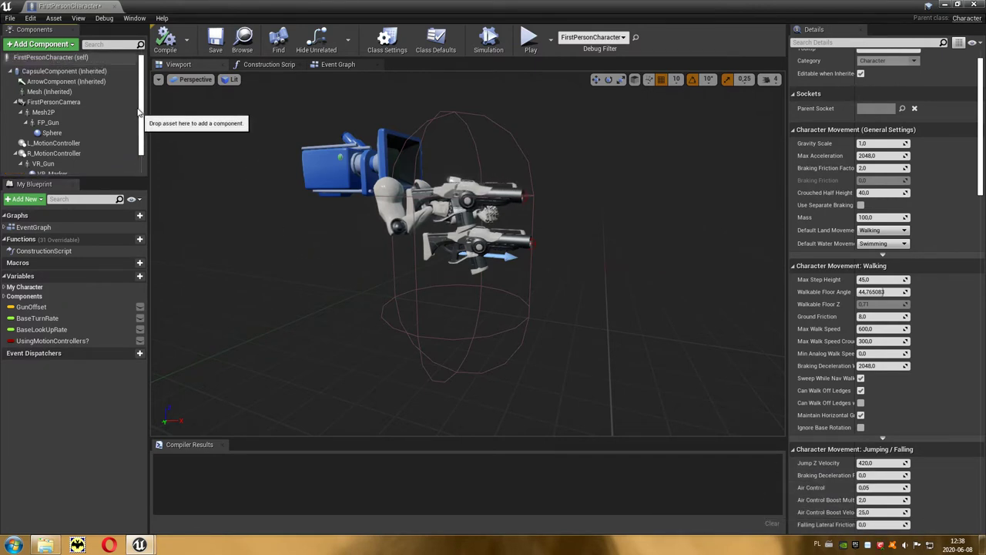
left_click(81, 71)
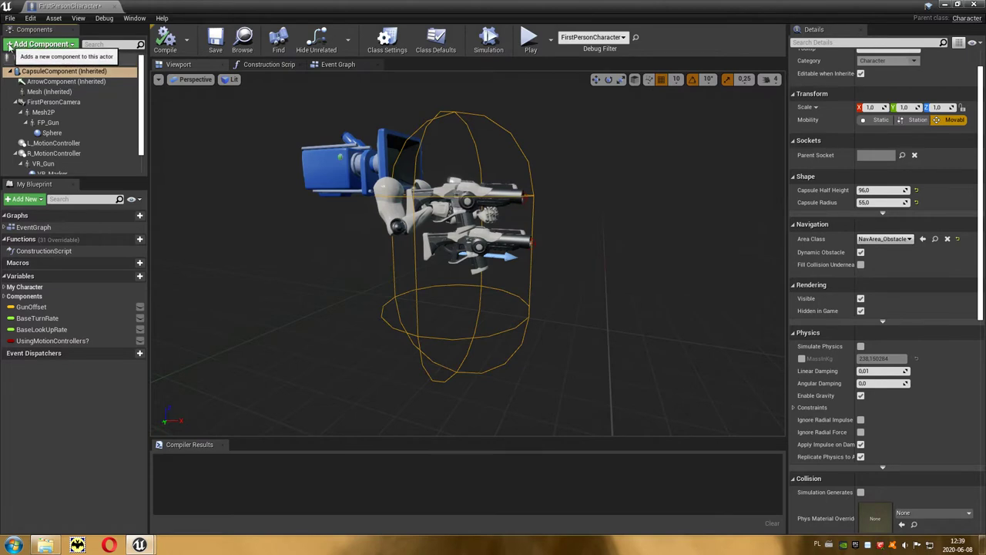
Step: Add a Spot Light component to the character, name it Latarka, and select it
left_click(74, 48)
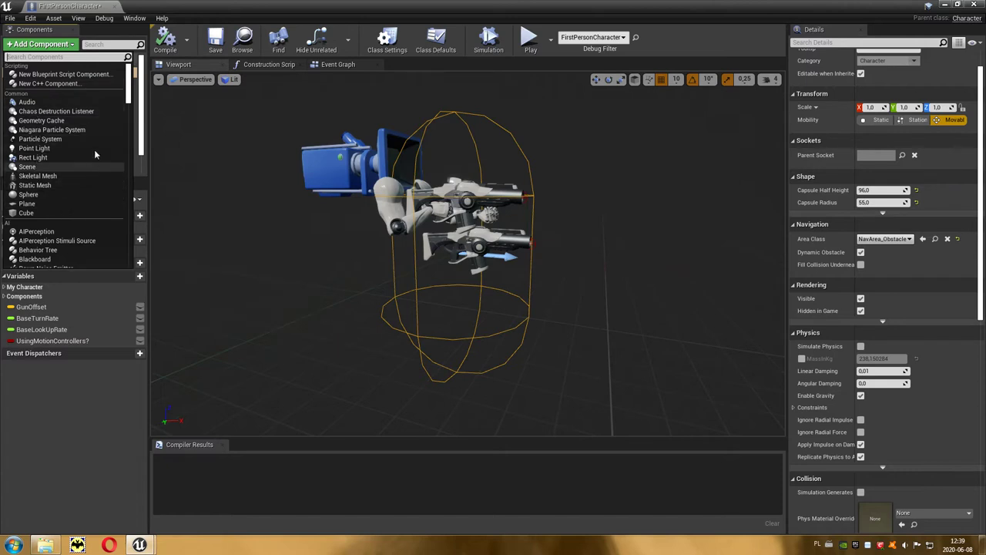
left_click_drag(128, 110, 119, 175)
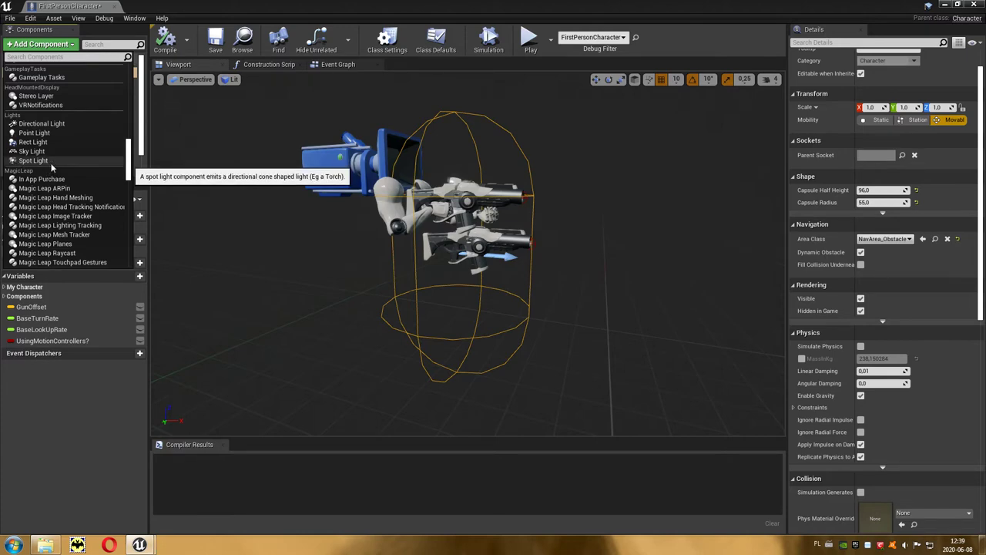
left_click(52, 162)
type("Latarka")
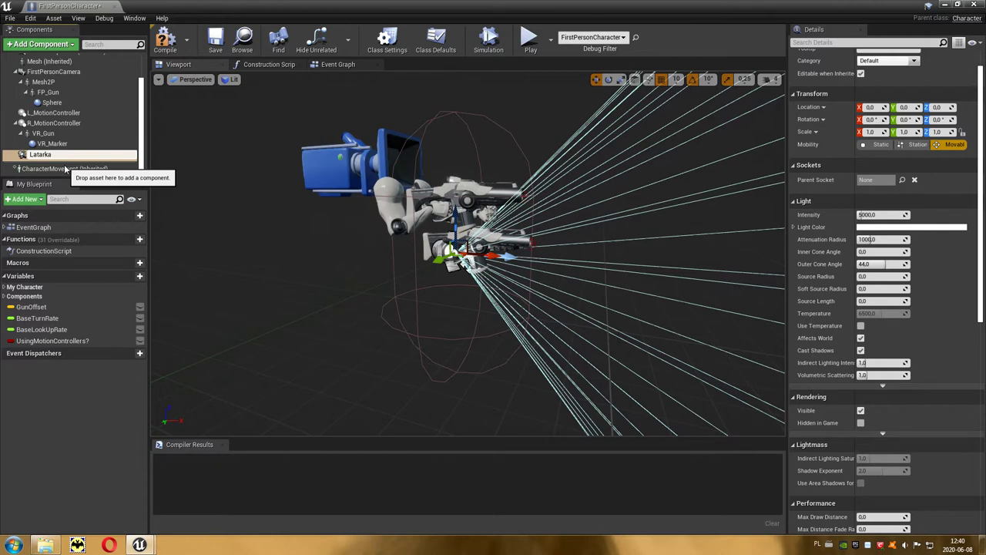
left_click_drag(66, 169, 66, 170)
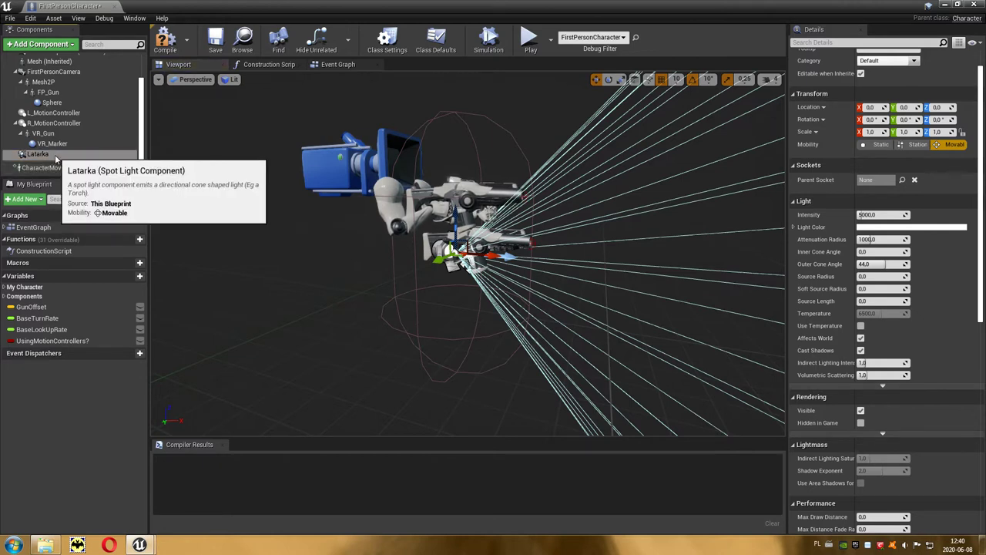
left_click(61, 155)
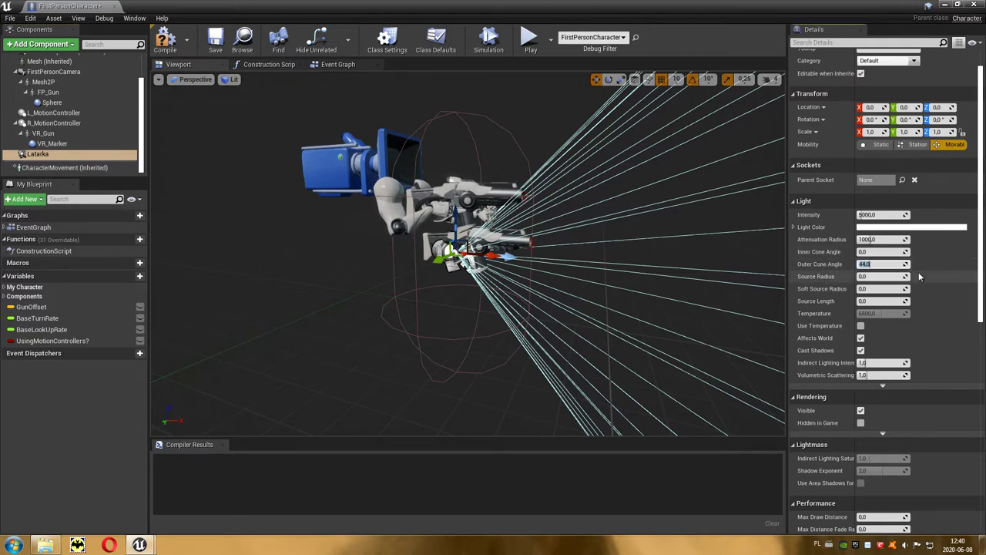
Step: Give Latarka a 30° outer cone and 3000 intensity, then minimize the Blueprint editor
type("30")
key("Return")
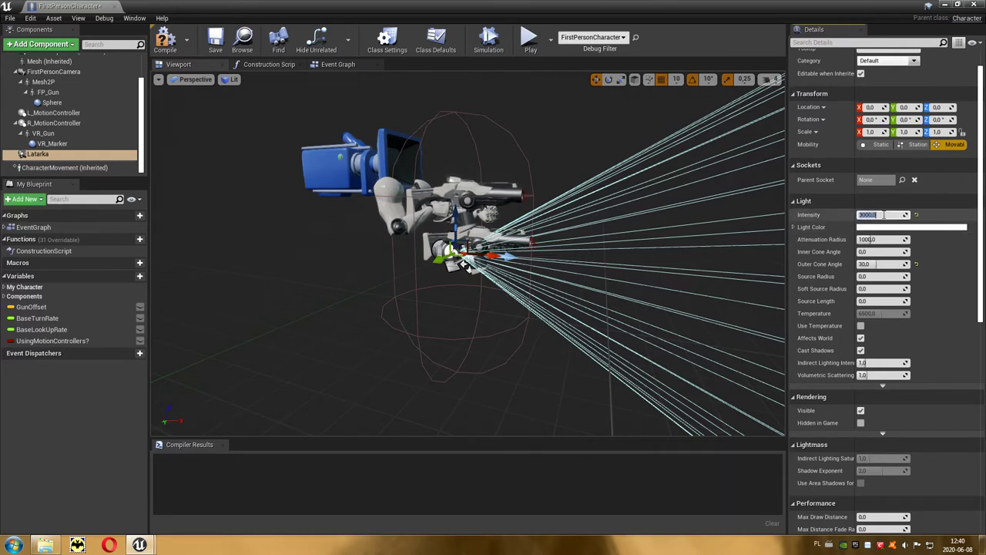
left_click(947, 6)
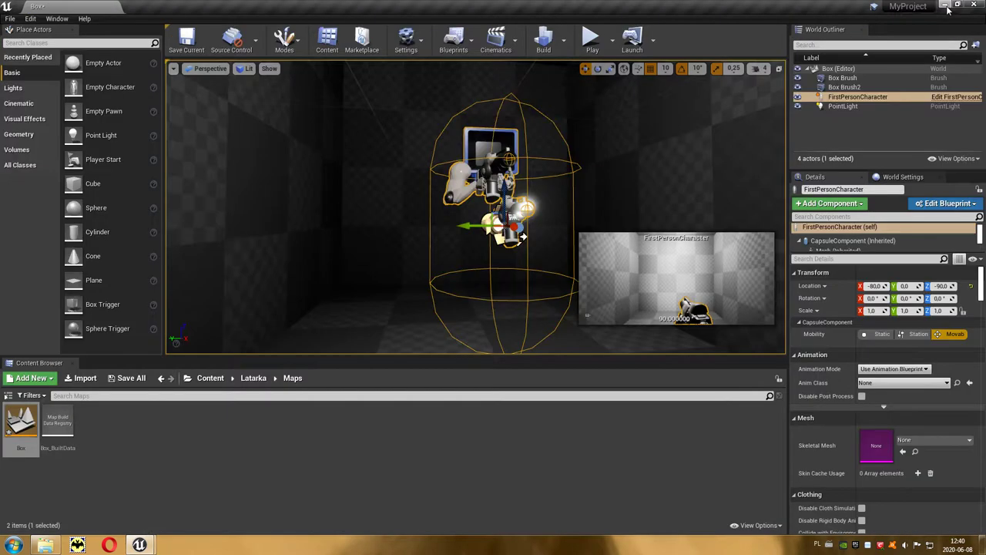
Step: Play-test the Box level, walking forward to shine the flashlight on the walls
left_click(593, 41)
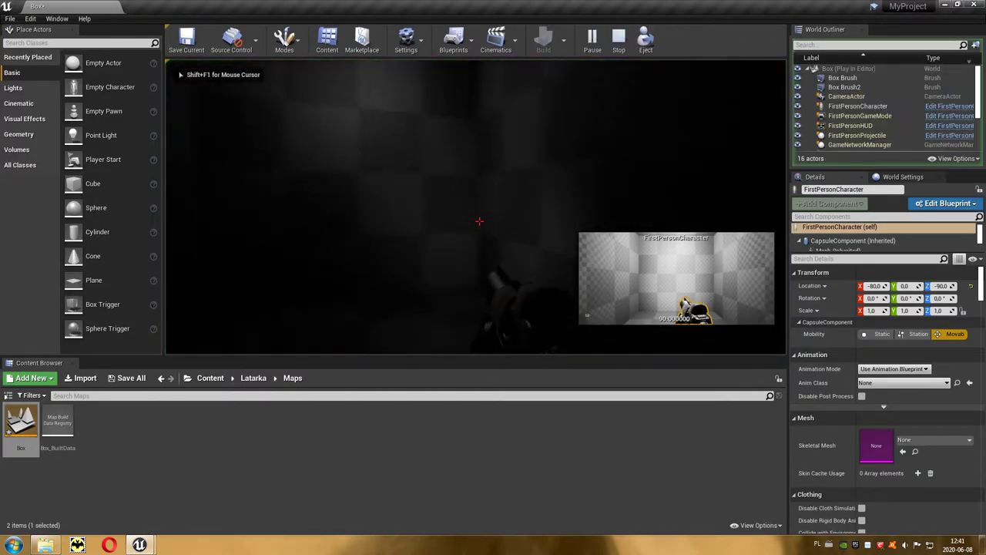
key("w")
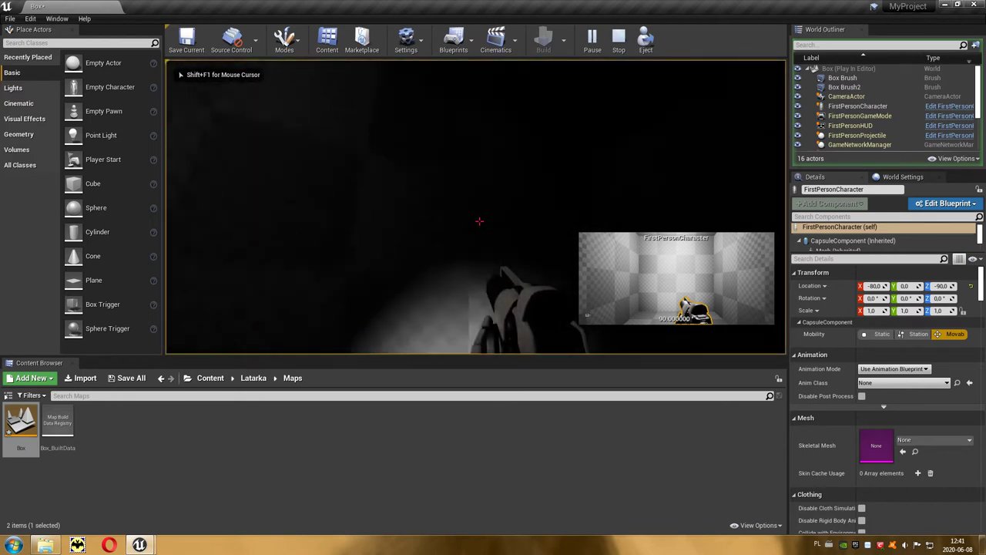
key("w")
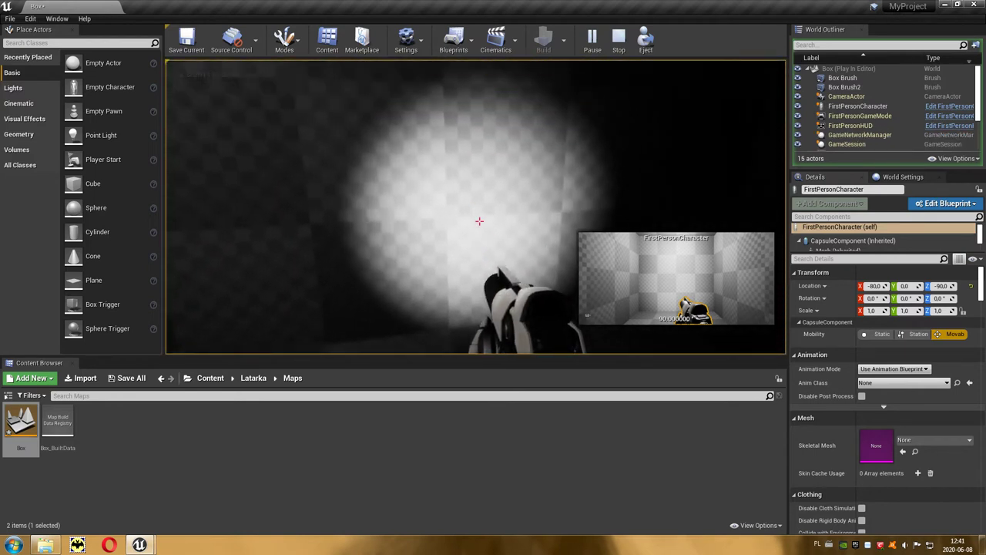
key("w")
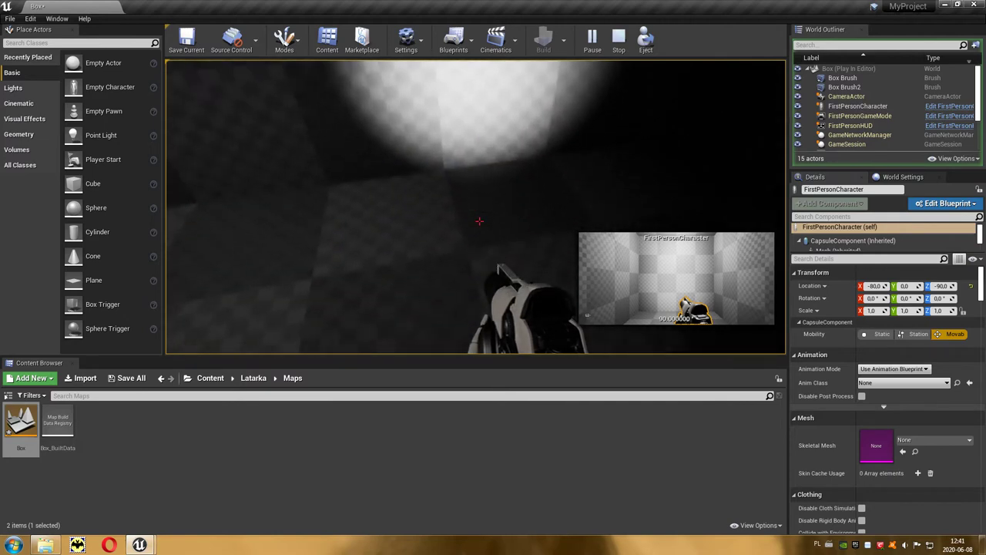
key("Escape")
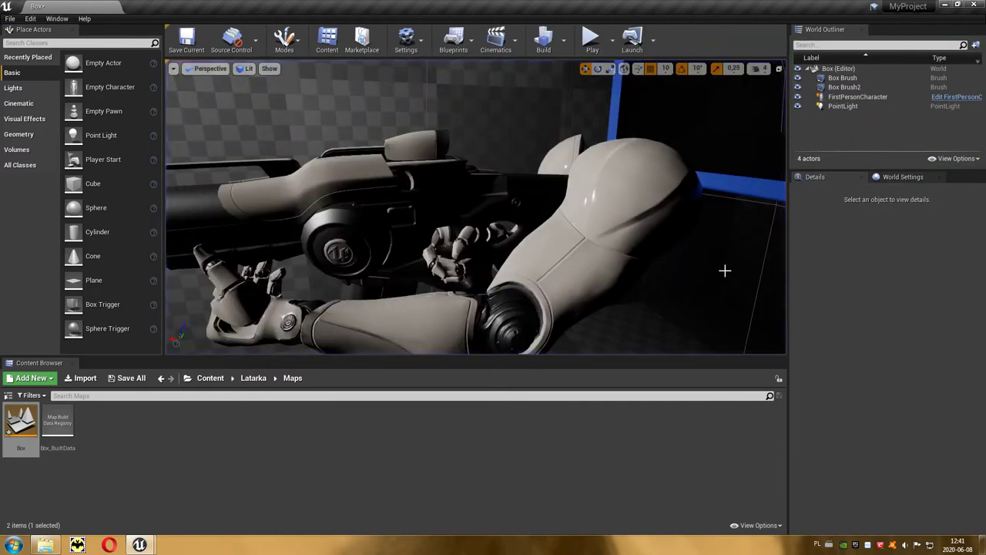
Step: Select the FirstPersonCharacter and reopen its Blueprint Editor
left_click(648, 213)
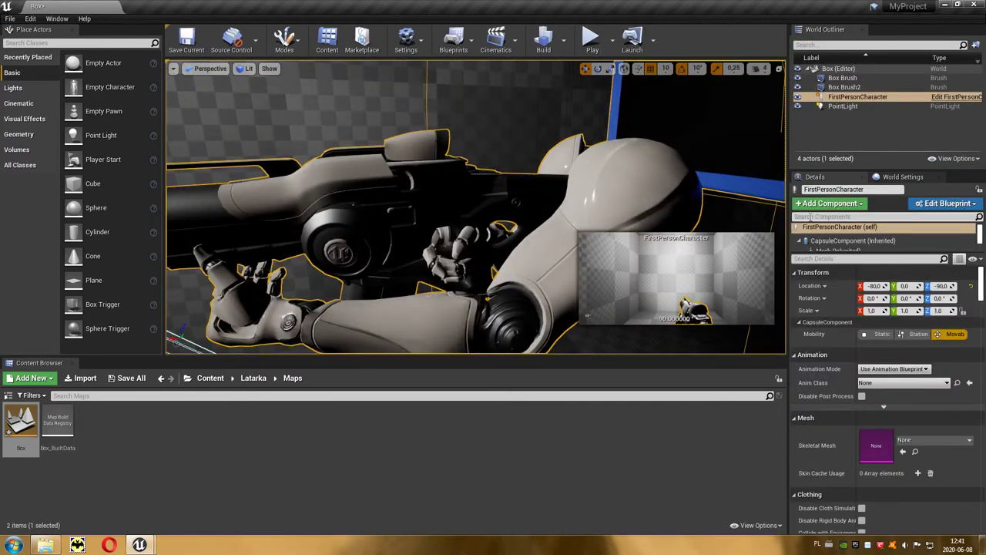
left_click(947, 203)
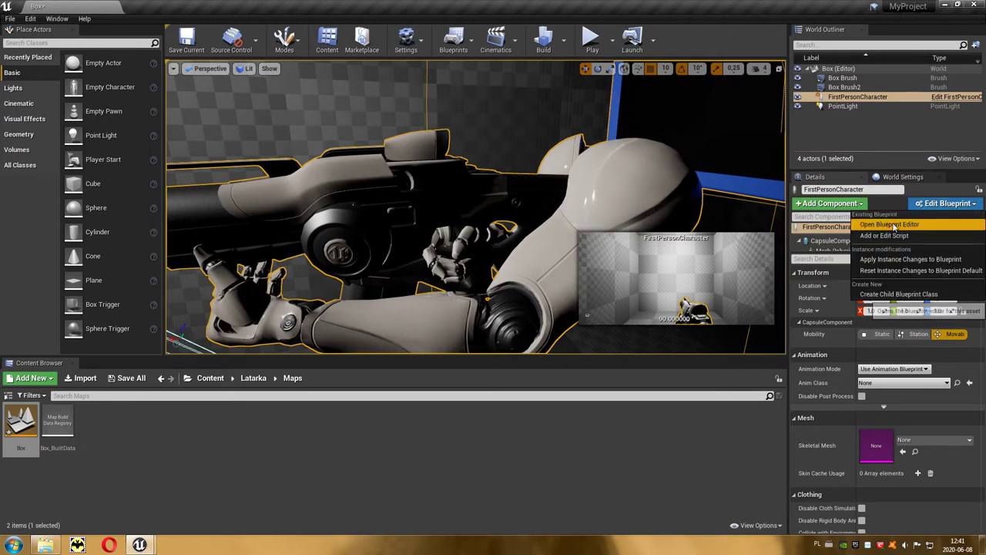
left_click(910, 226)
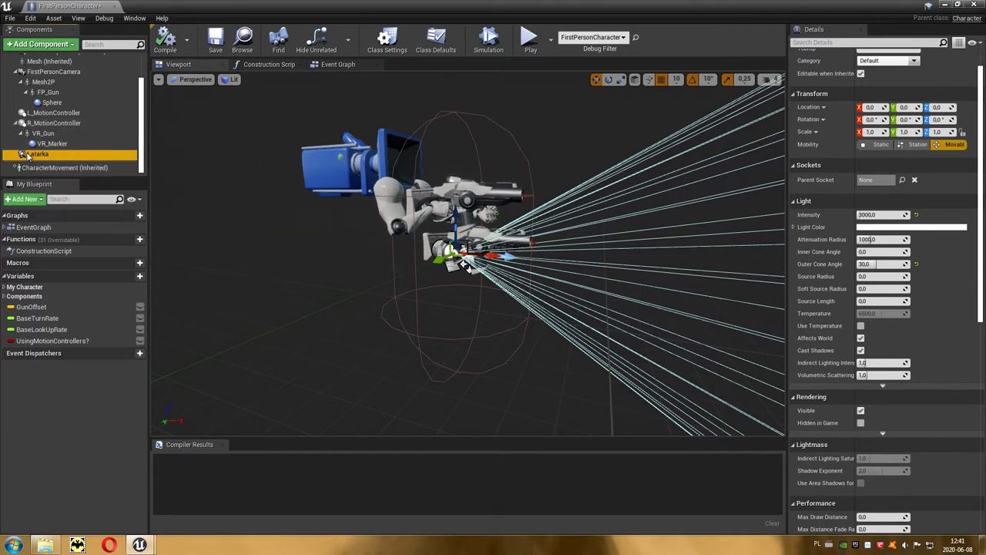
Step: Parent Latarka under FP_Gun, move it to the gun's muzzle, then minimize the editor
mouse_move(84, 158)
left_mouse_down()
mouse_move(30, 137)
mouse_move(36, 113)
left_mouse_up()
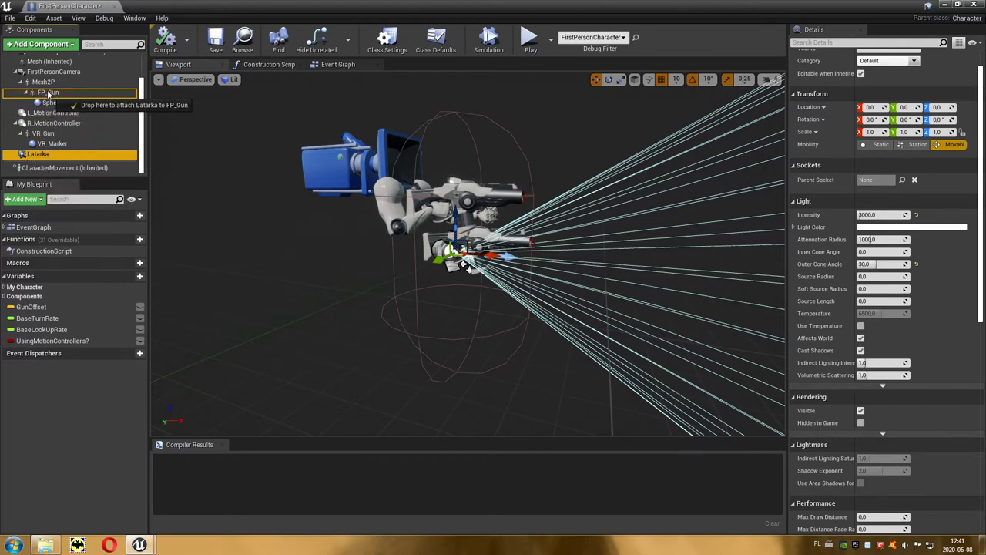
left_click_drag(44, 93, 45, 94)
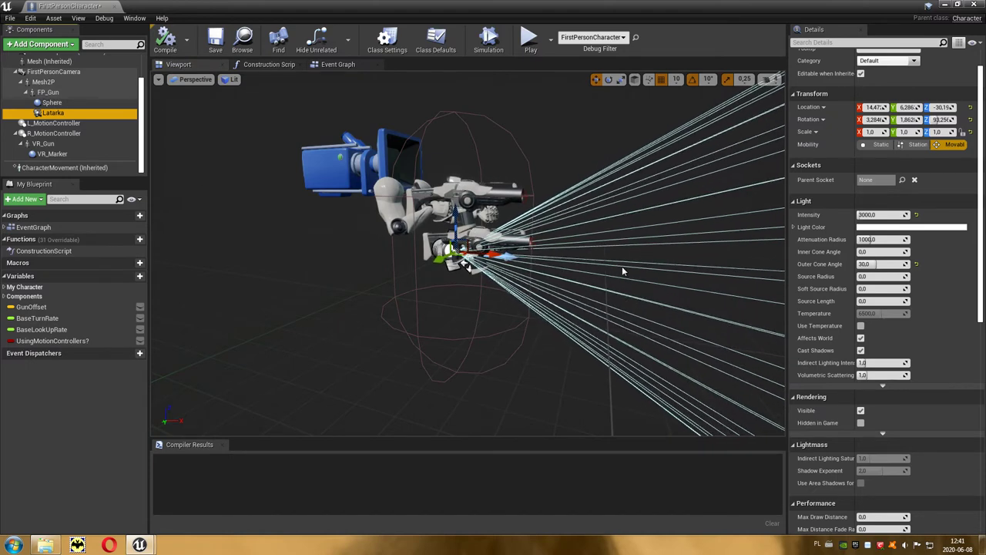
left_click_drag(456, 224, 455, 193)
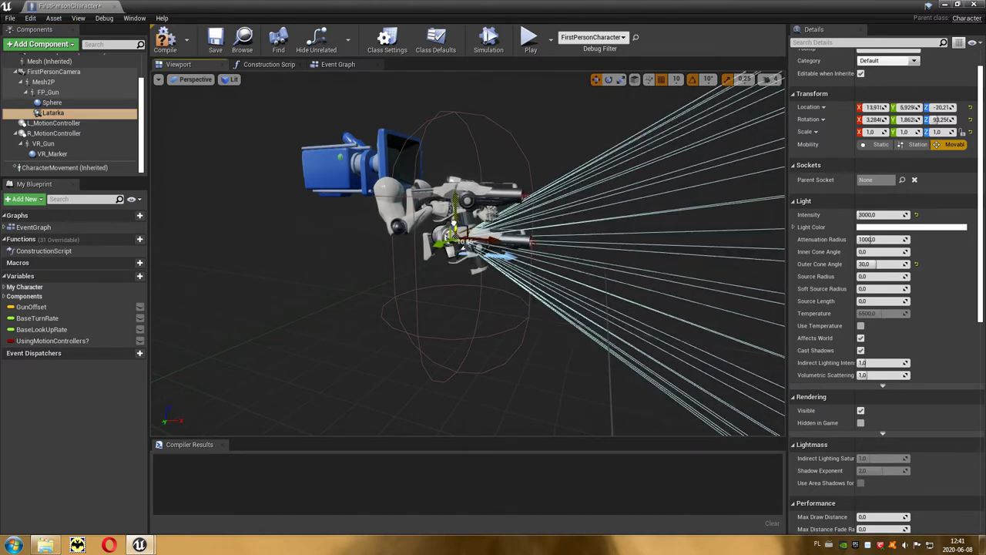
left_click_drag(493, 226, 537, 225)
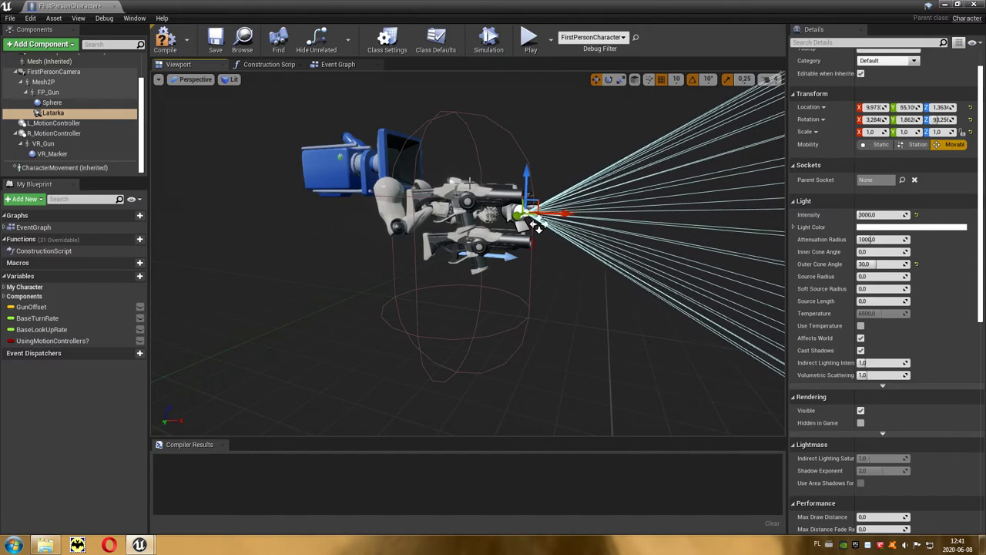
left_click_drag(539, 223, 537, 225)
left_click(943, 4)
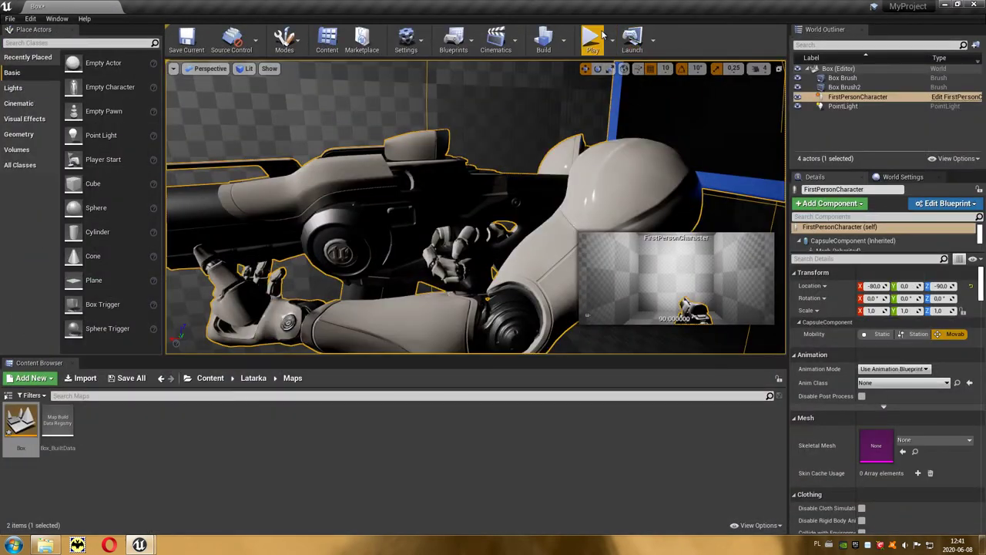
Step: Play-test the level to check Latarka's beam shining from the gun, then stop
left_click(603, 36)
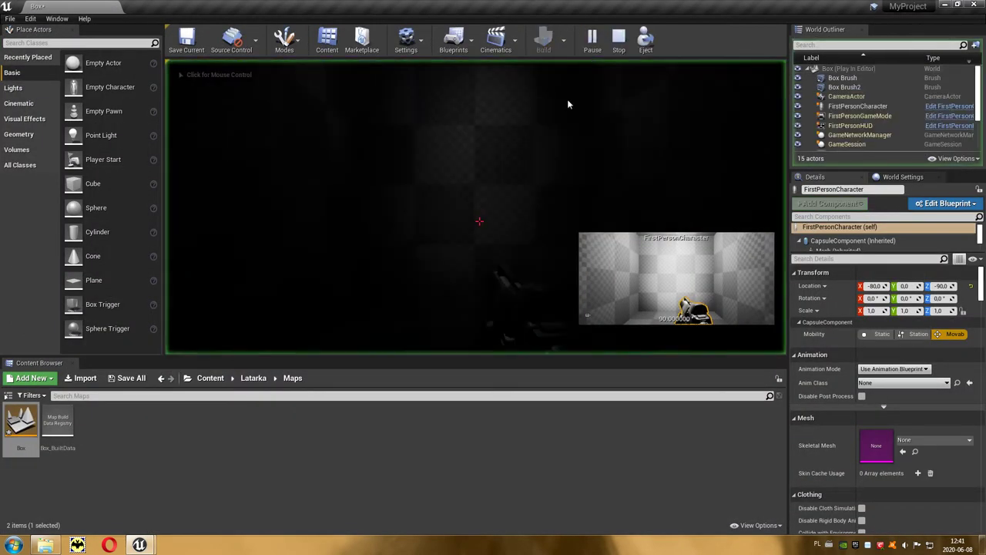
left_click(531, 157)
key("f")
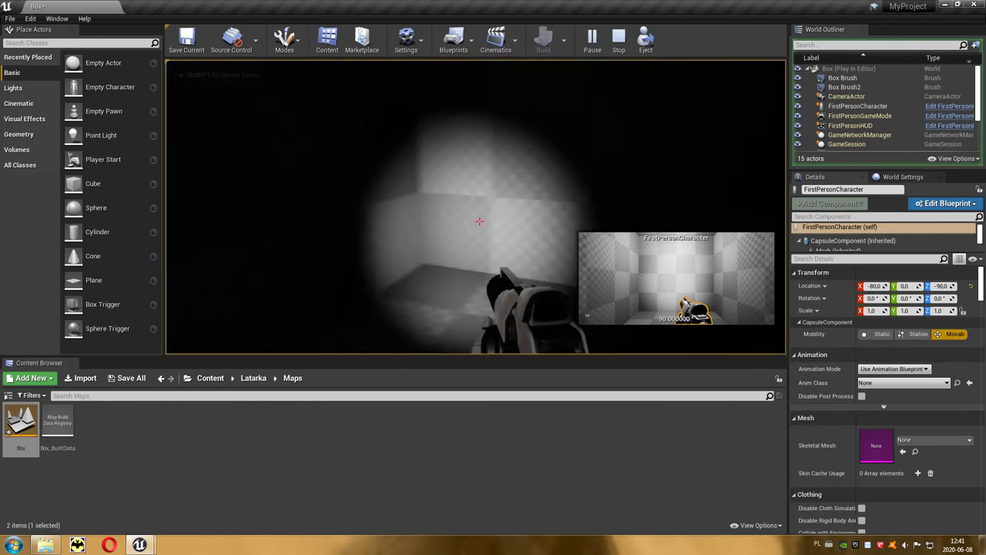
key("Escape")
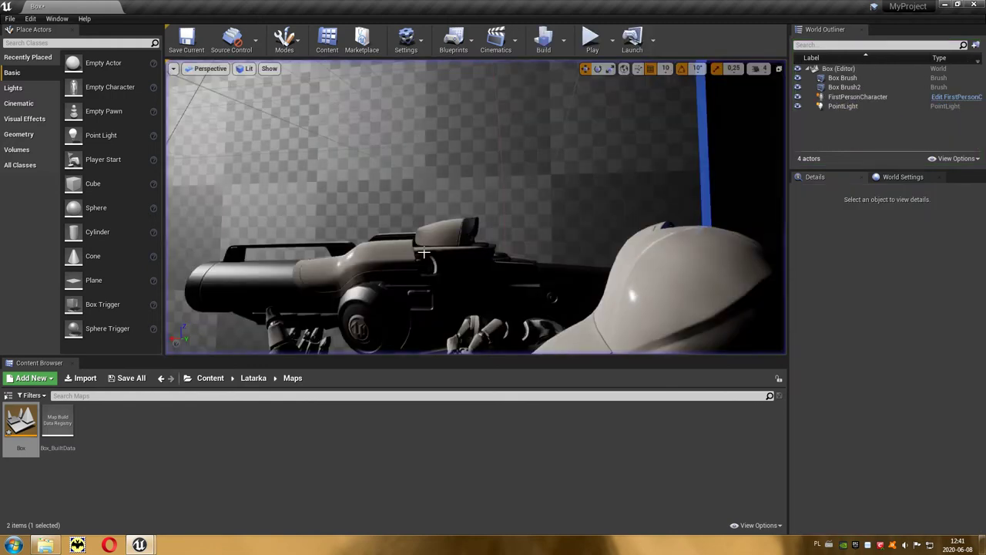
Step: Orbit around the character in the level and select the FirstPersonCharacter
right_click_drag(423, 252, 493, 254)
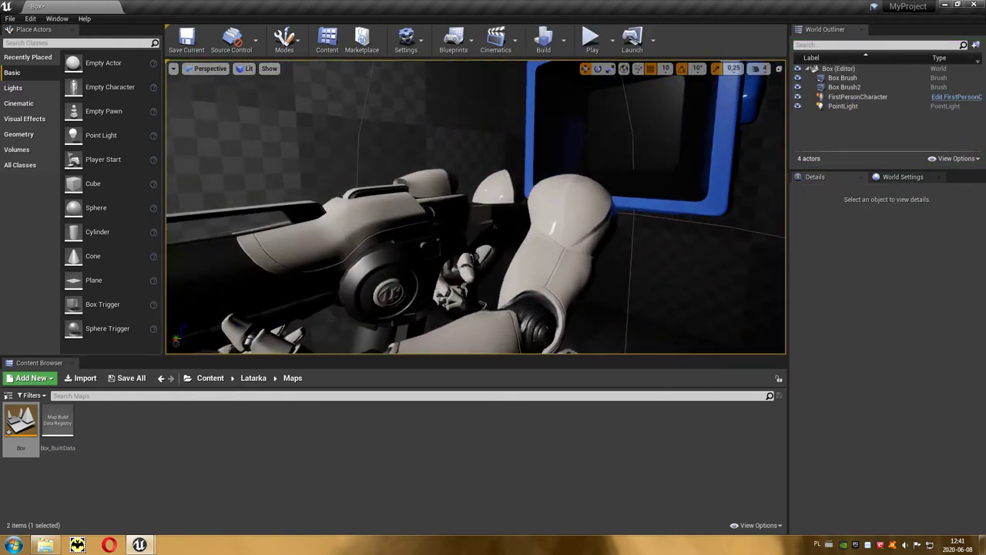
mouse_move(494, 254)
right_mouse_down()
mouse_move(393, 218)
mouse_move(470, 220)
mouse_move(462, 228)
right_mouse_up()
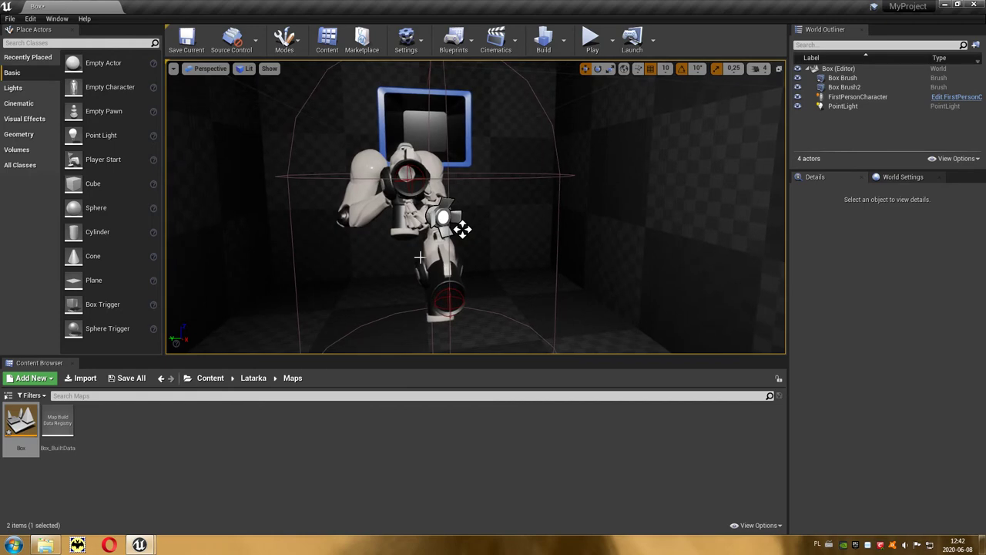
left_click(461, 228)
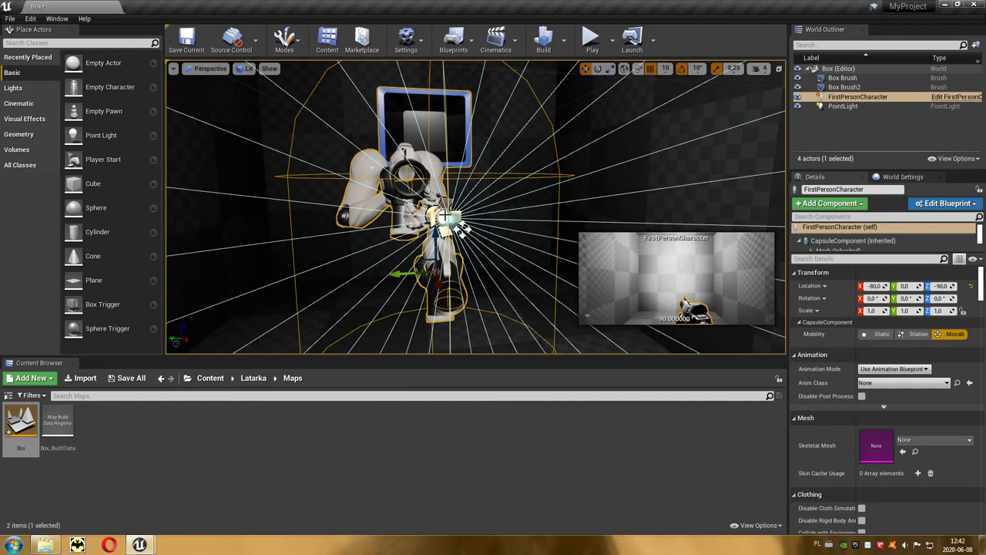
Step: Reopen the FirstPersonCharacter Blueprint Editor and orbit to a close side view of the gun
left_click(954, 205)
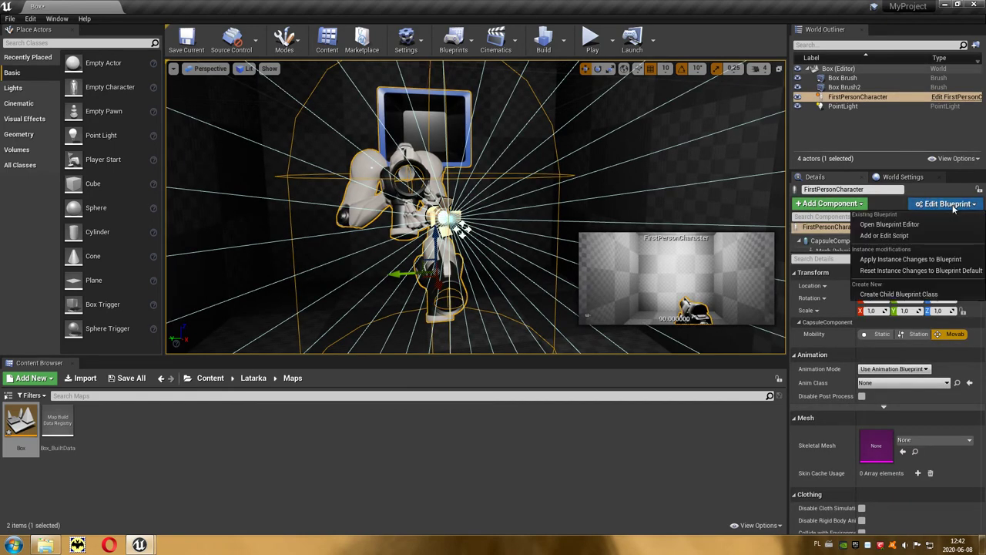
left_click(912, 223)
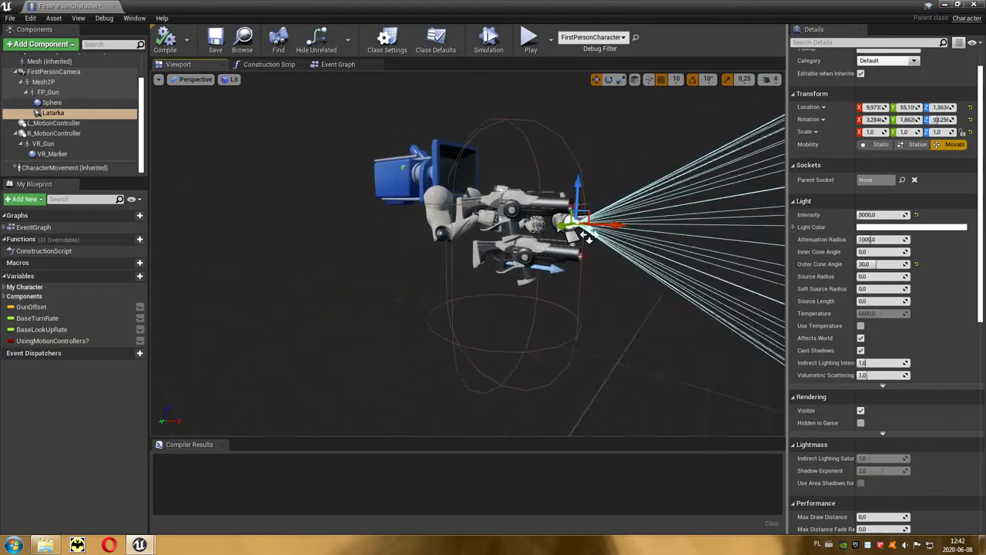
mouse_move(460, 248)
left_mouse_down()
mouse_move(465, 221)
mouse_move(455, 230)
left_mouse_up()
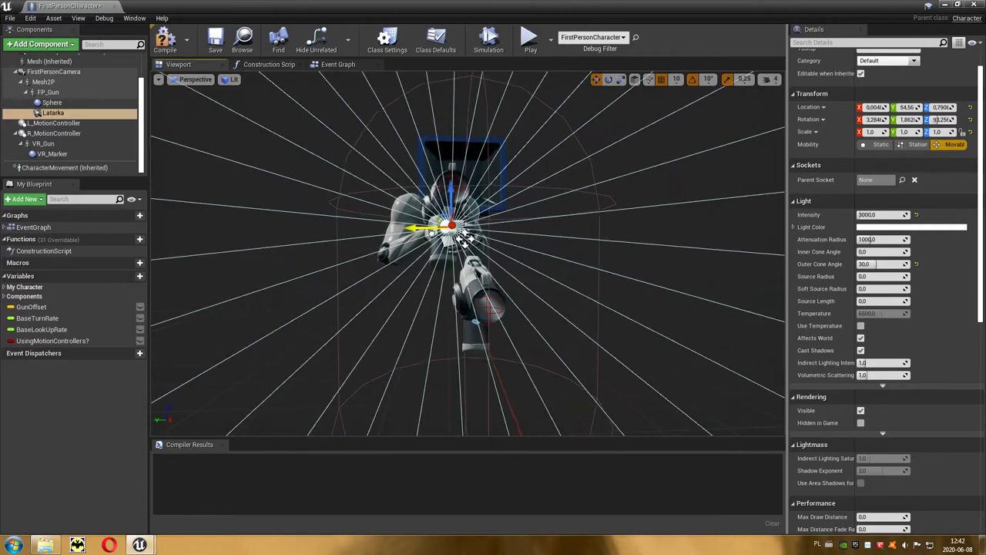
mouse_move(498, 241)
left_mouse_down()
mouse_move(462, 255)
mouse_move(391, 252)
mouse_move(527, 230)
mouse_move(671, 249)
left_mouse_up()
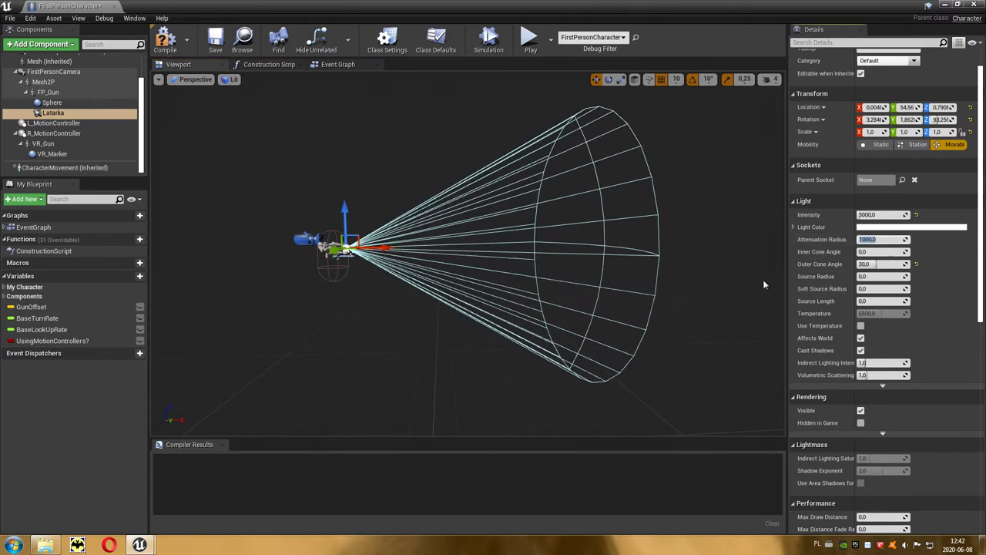
Step: Set Latarka's attenuation radius to 500 and frame the narrowed light cone in the preview
type("500")
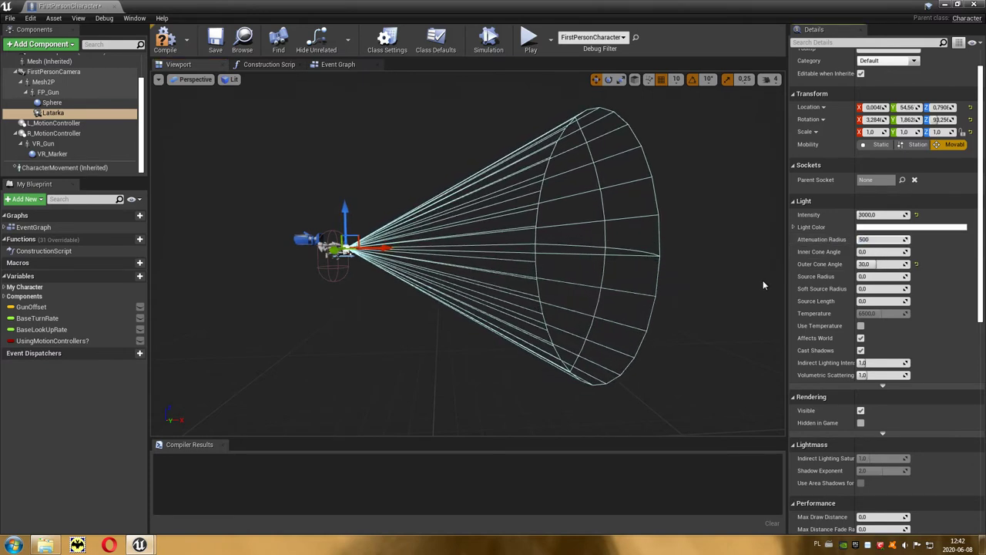
type("25")
key("Return")
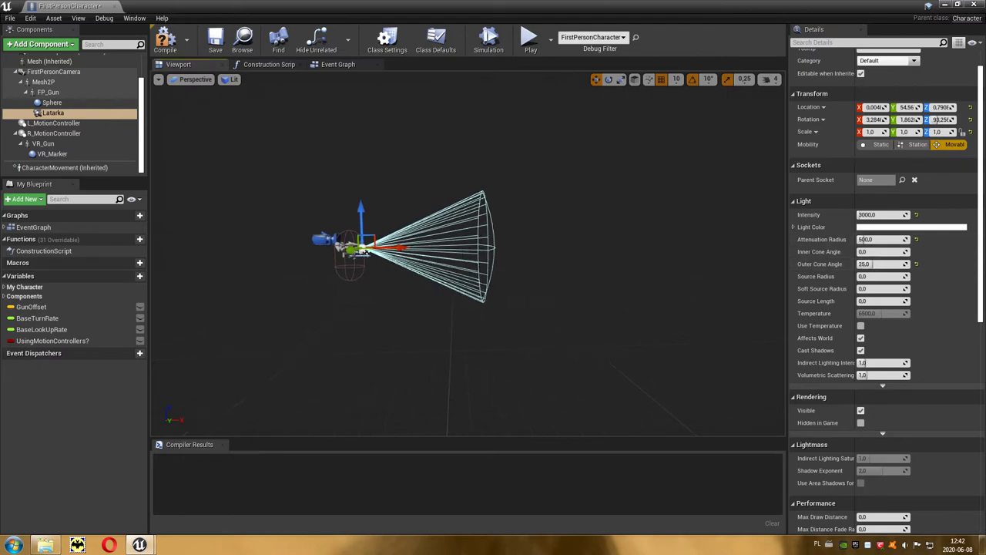
scroll(219, 262, "up", 5)
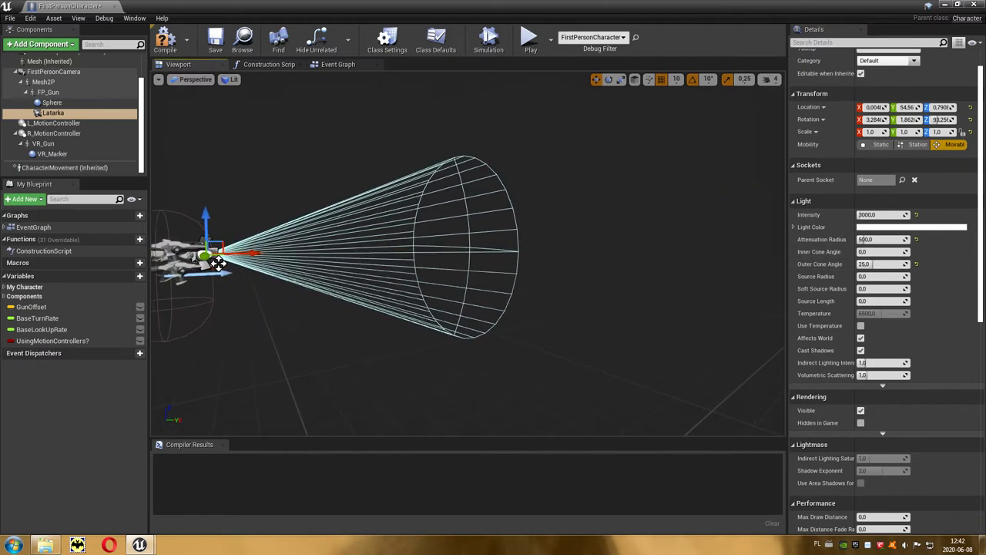
middle_click_drag(219, 262, 380, 263)
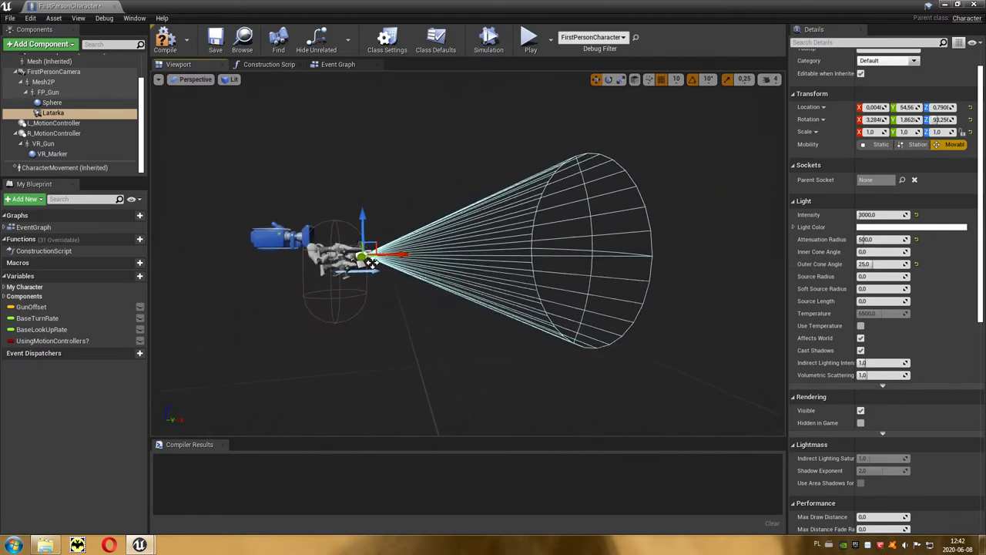
left_click(953, 4)
Step: Play-test the Box level with the 500-radius, 25° flashlight beam, then stop with Esc
left_click(592, 37)
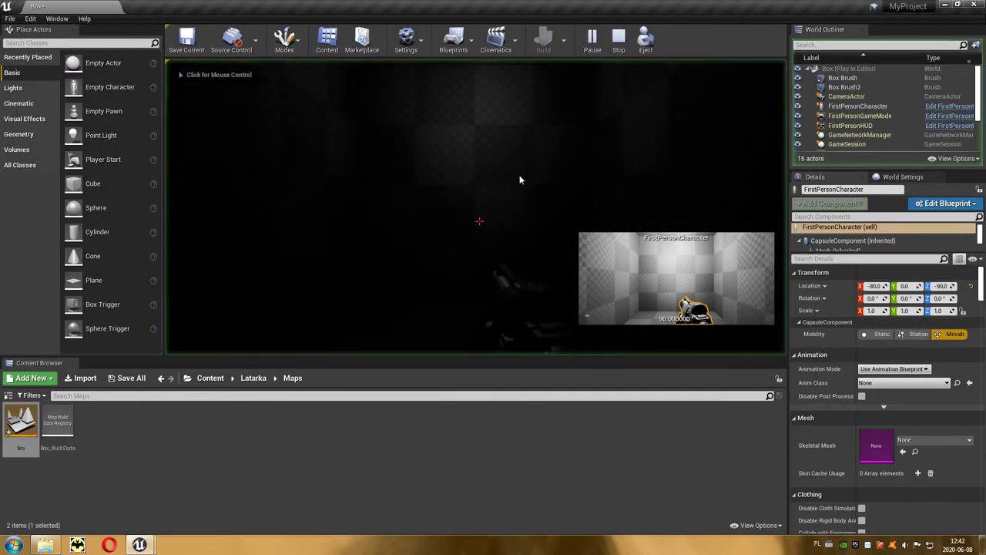
left_click(520, 180)
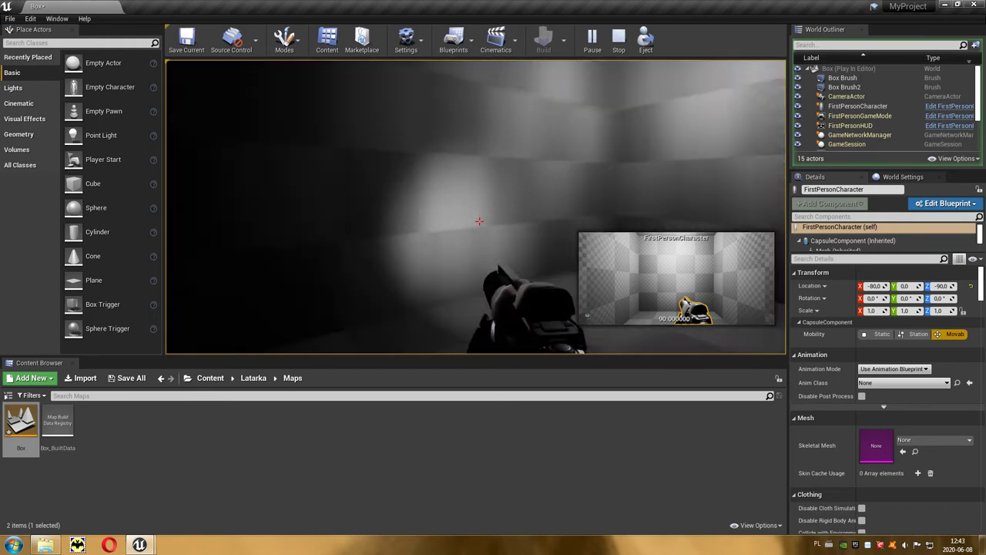
key("Escape")
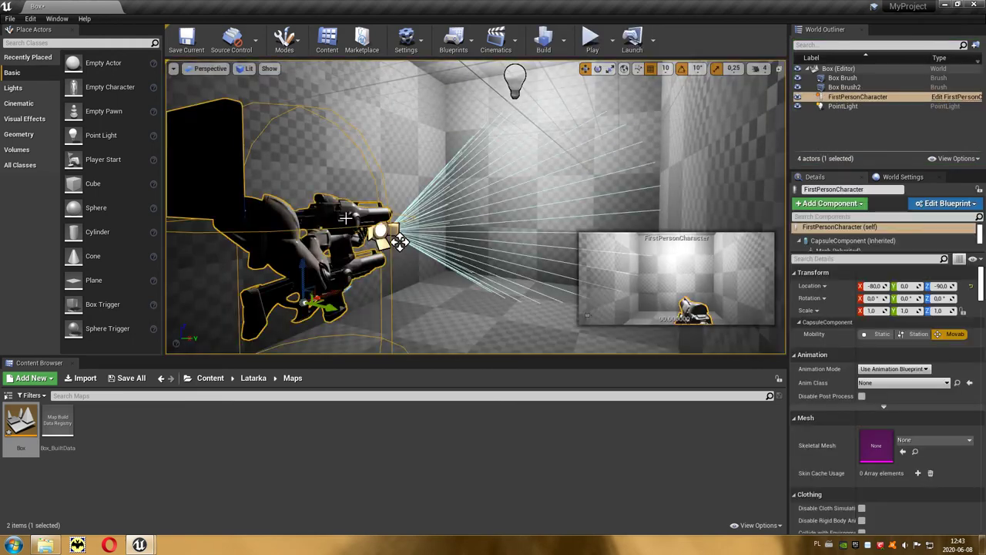
left_click(934, 205)
Step: Set Latarka's inner cone angle to 10 degrees
left_click(922, 224)
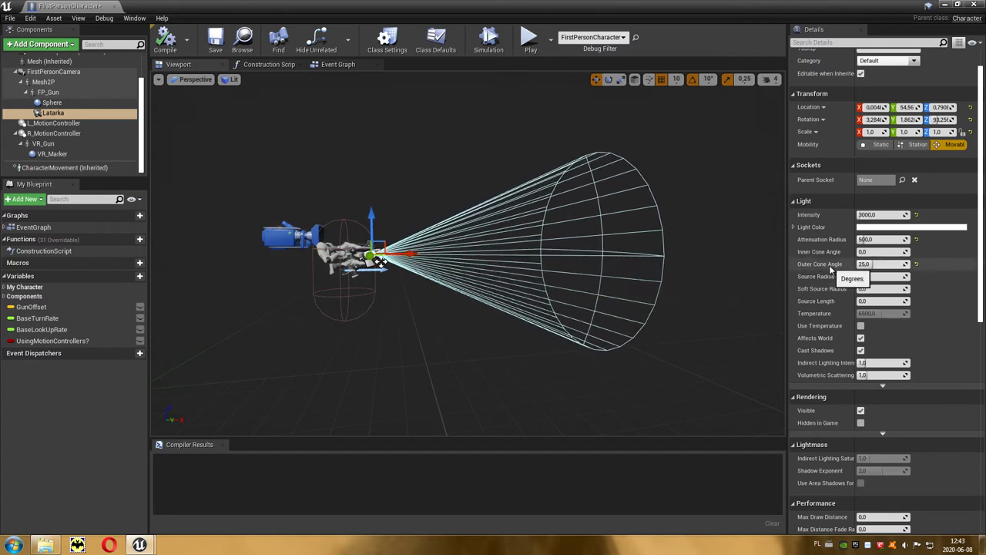
left_click(876, 252)
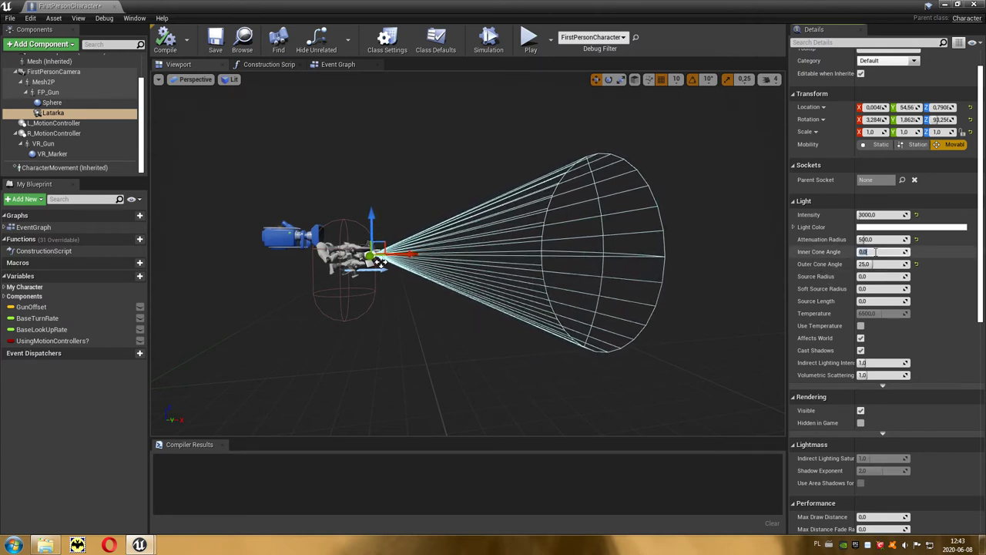
type("10")
key("Return")
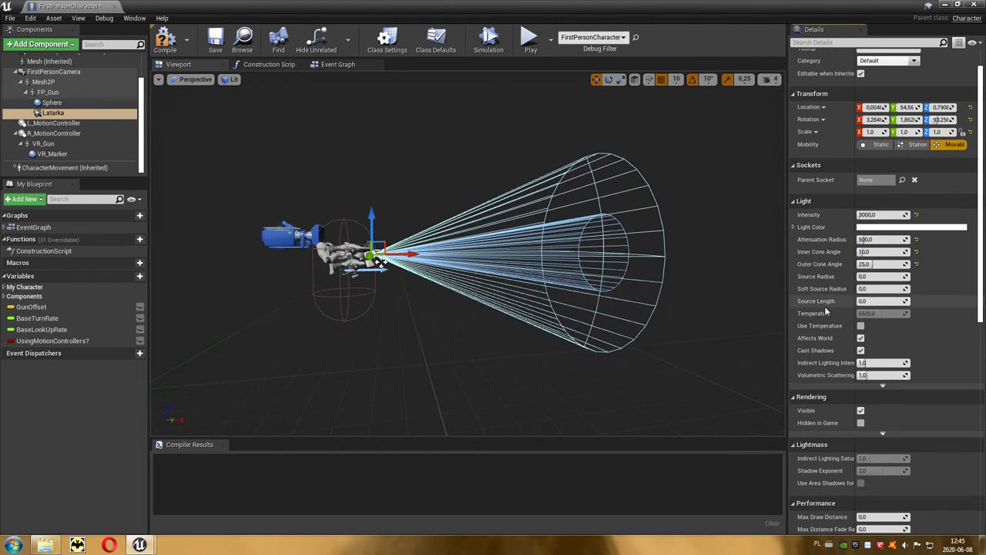
Step: Enable Use Temperature and set the light's colour temperature to 6000
left_click(861, 326)
left_click(879, 314)
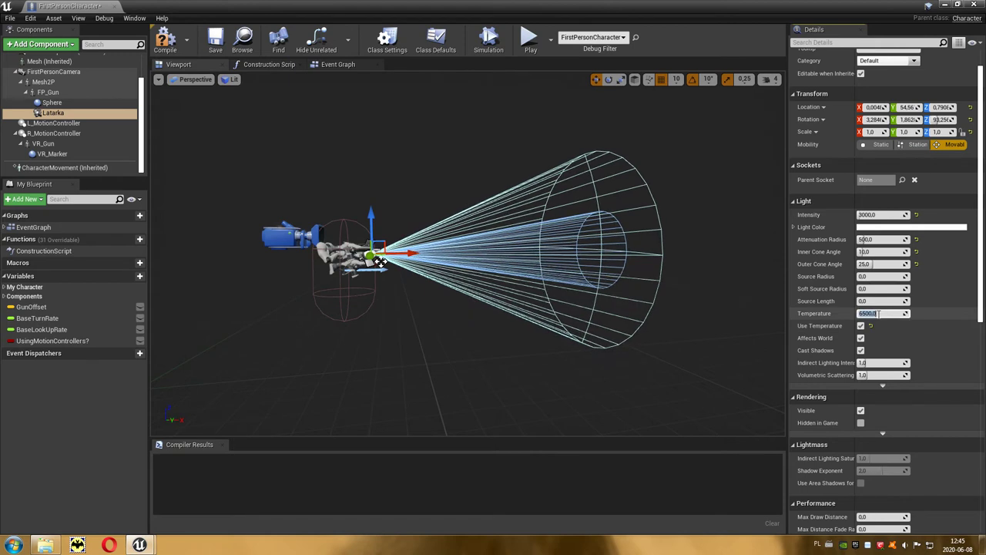
type("0")
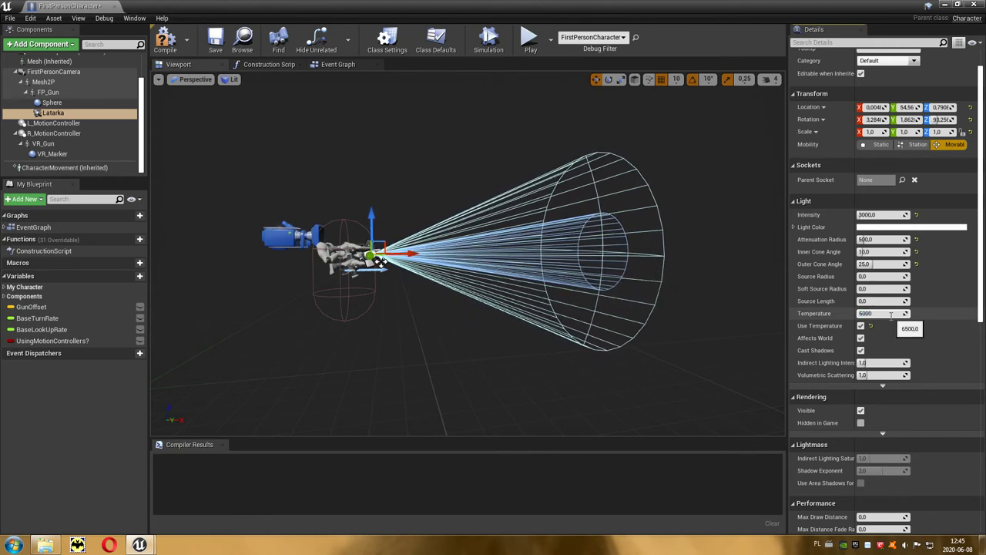
key("Return")
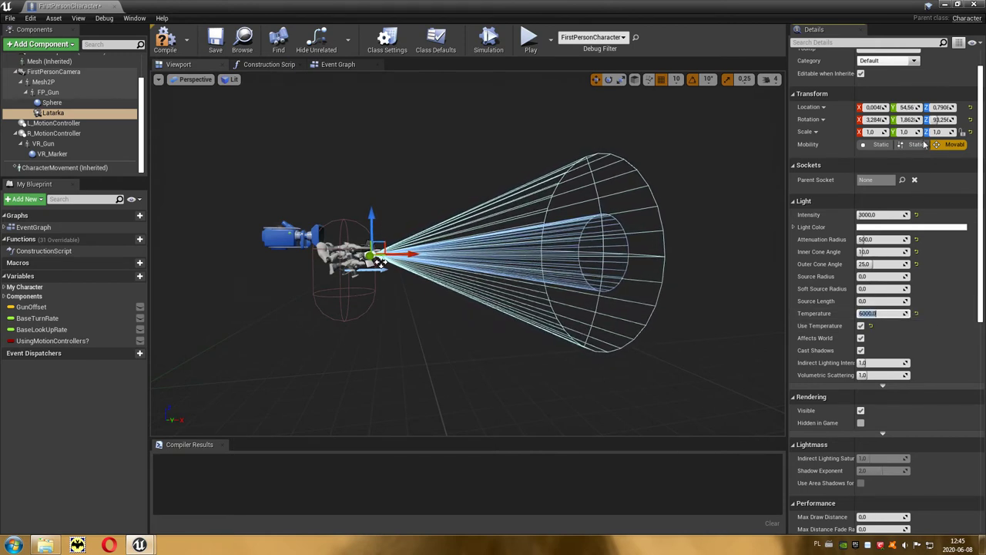
left_click(945, 4)
Step: Play-test the 10° inner cone, 6000 temperature beam and stop with Esc
left_click(592, 39)
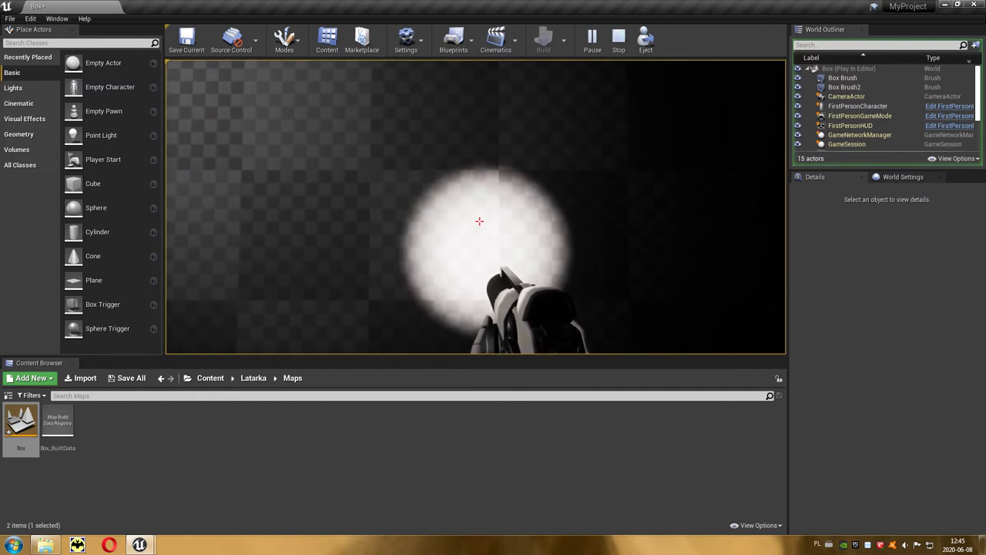
key("Escape")
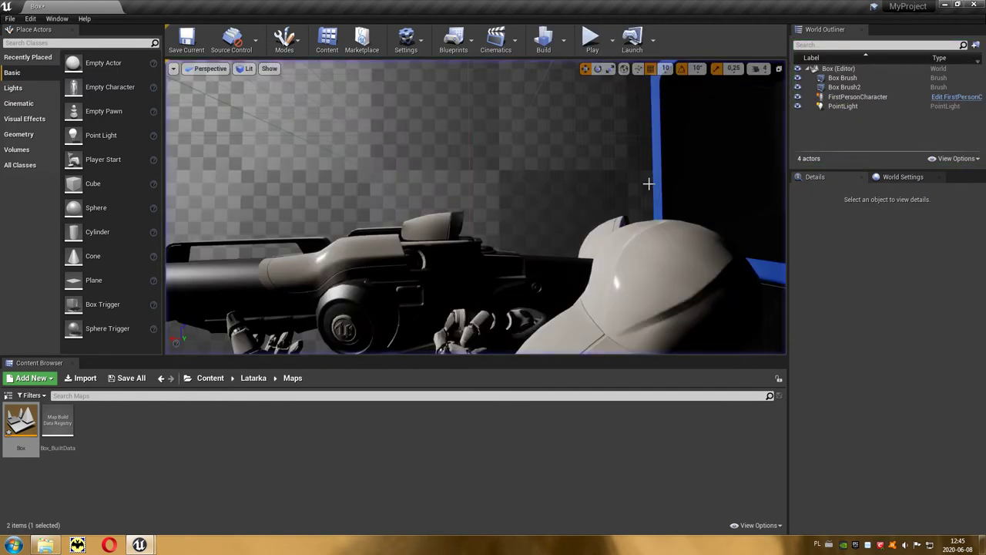
Step: Bring the FirstPersonCharacter Blueprint editor back and shrink it to a small window
mouse_move(139, 545)
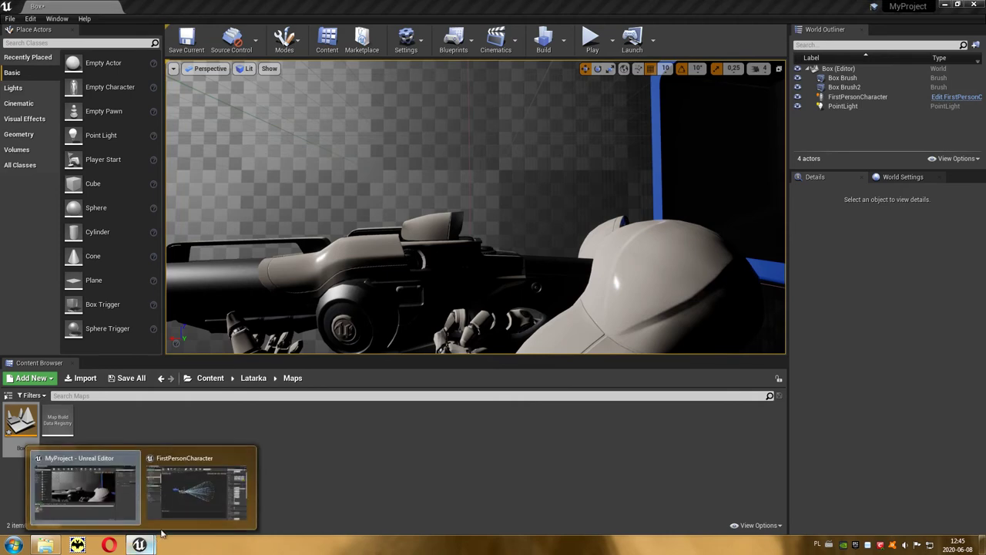
left_click(199, 489)
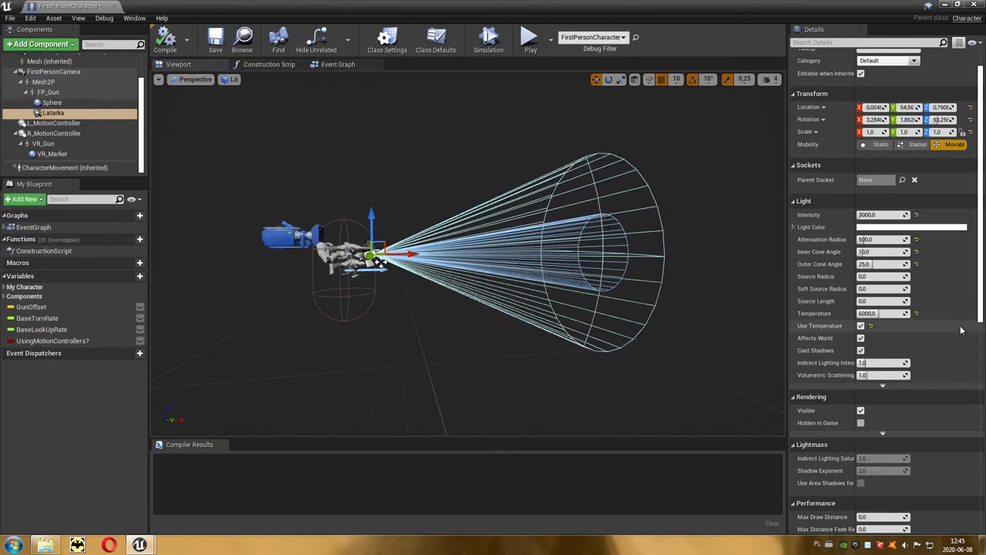
left_click_drag(981, 296, 981, 483)
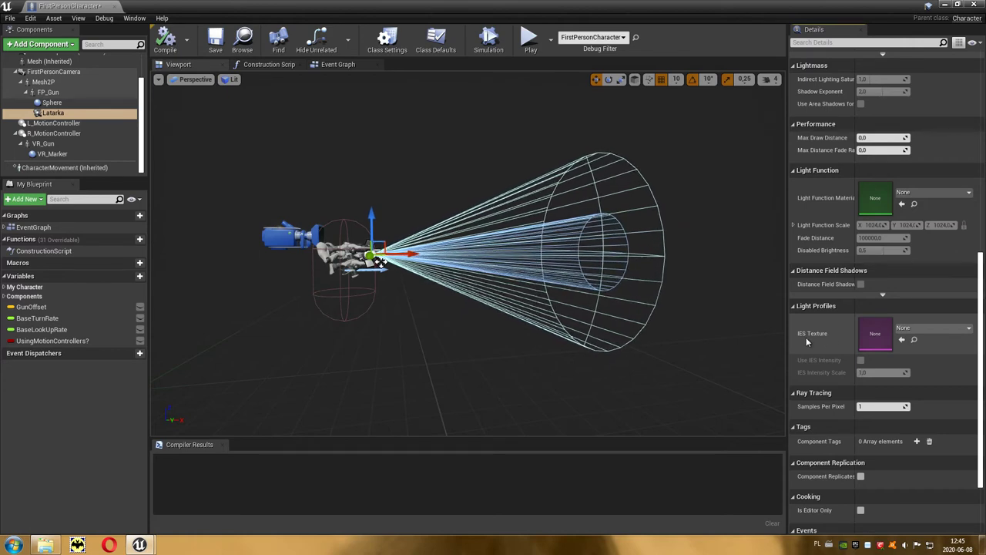
left_click(958, 6)
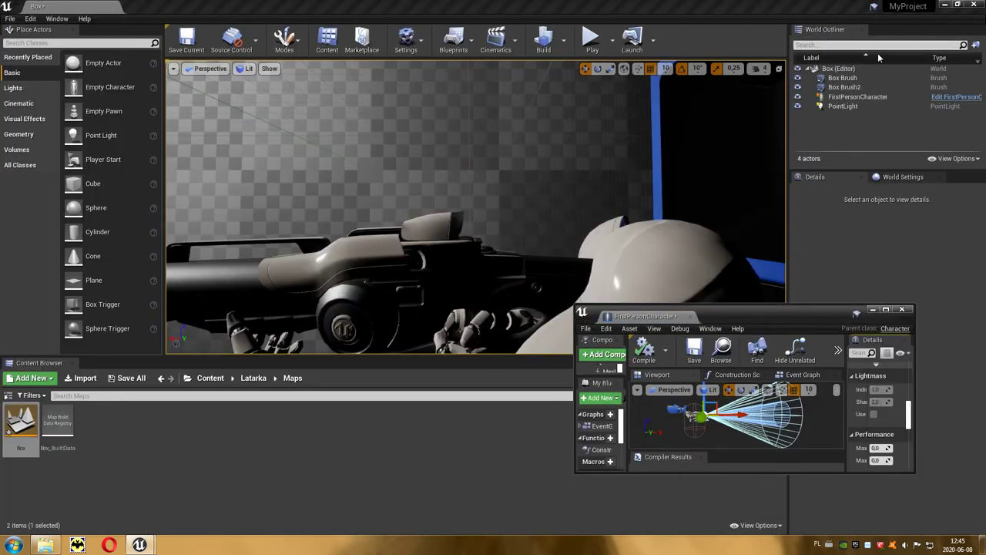
Step: Open Latarka/IES_Profiles, select the bollard profile, and maximize the Blueprint editor
left_click(254, 378)
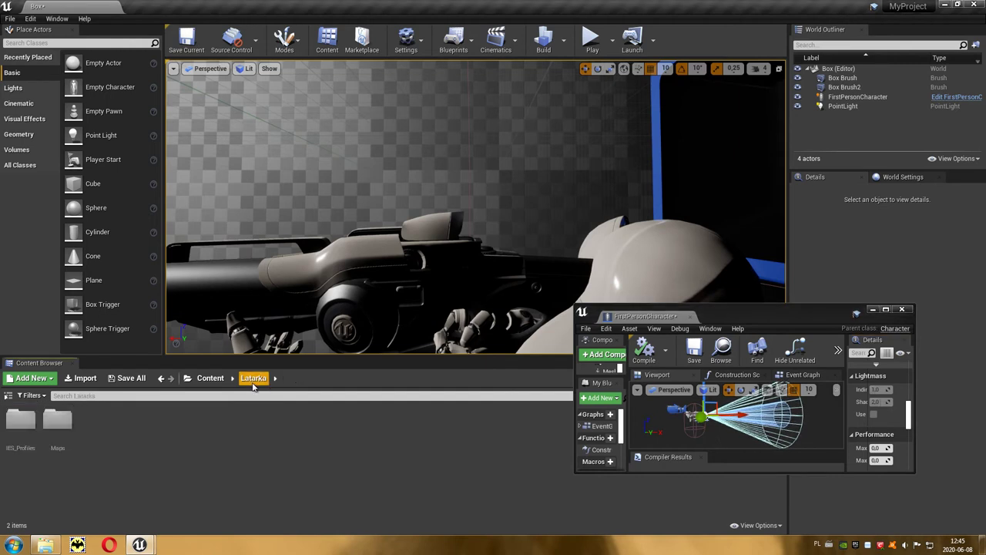
double_click(20, 421)
mouse_move(24, 446)
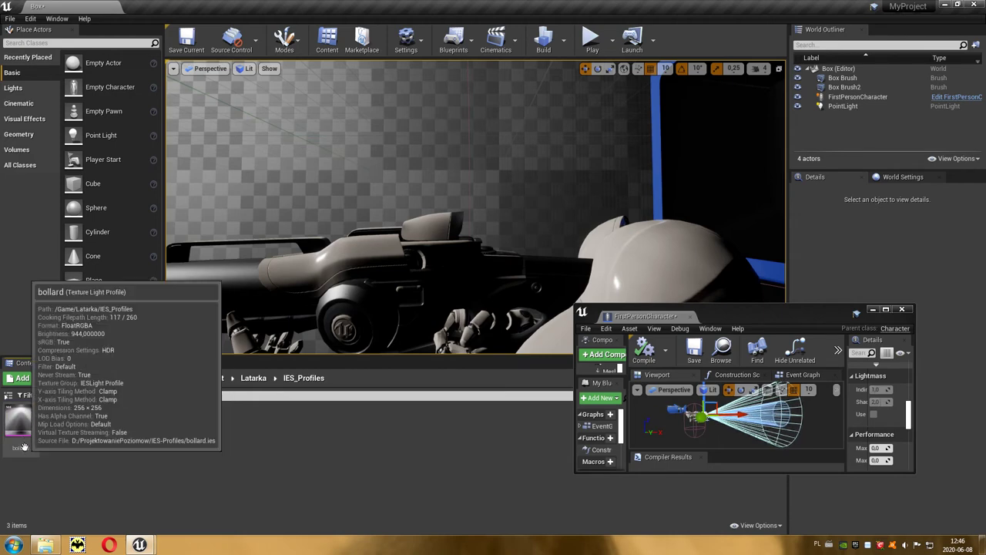
left_click(90, 432)
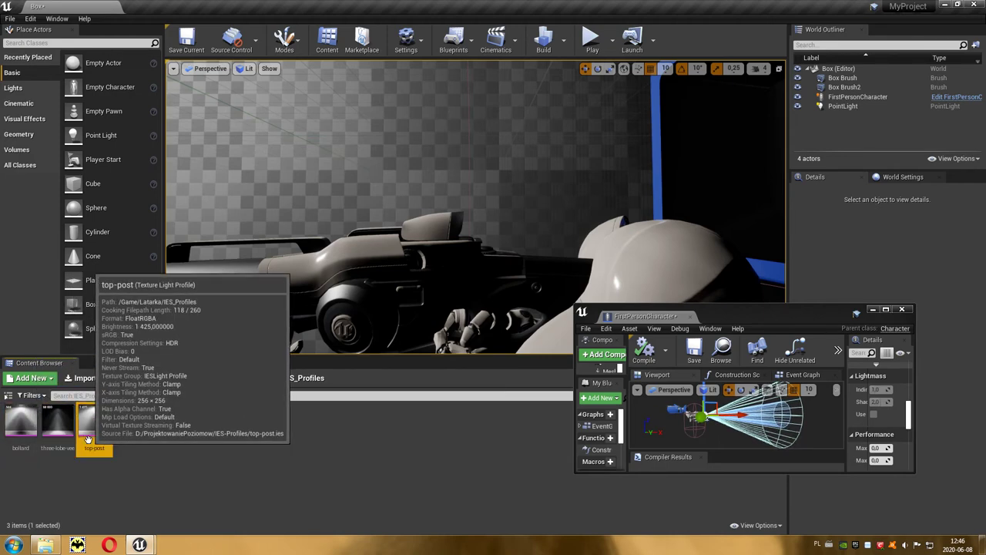
left_click(35, 436)
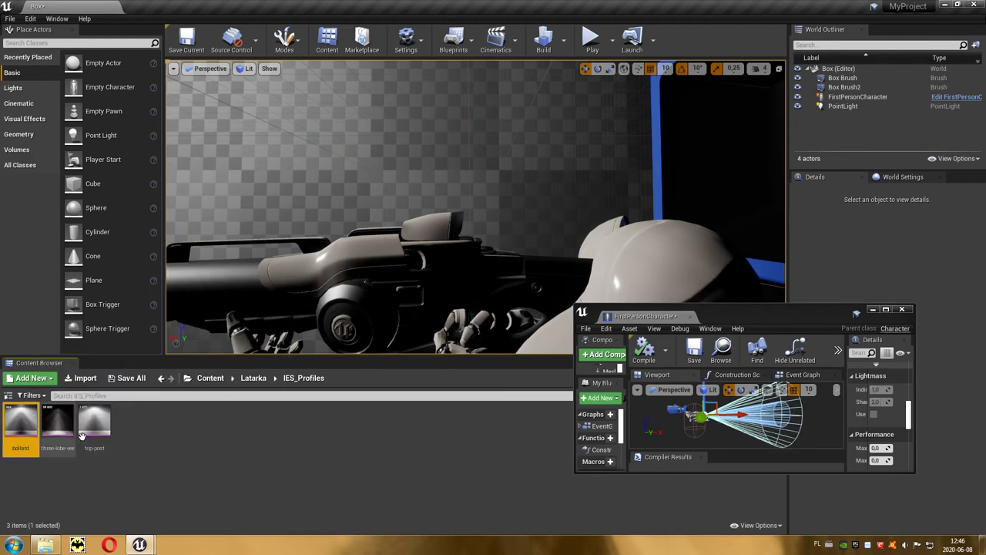
left_click(887, 308)
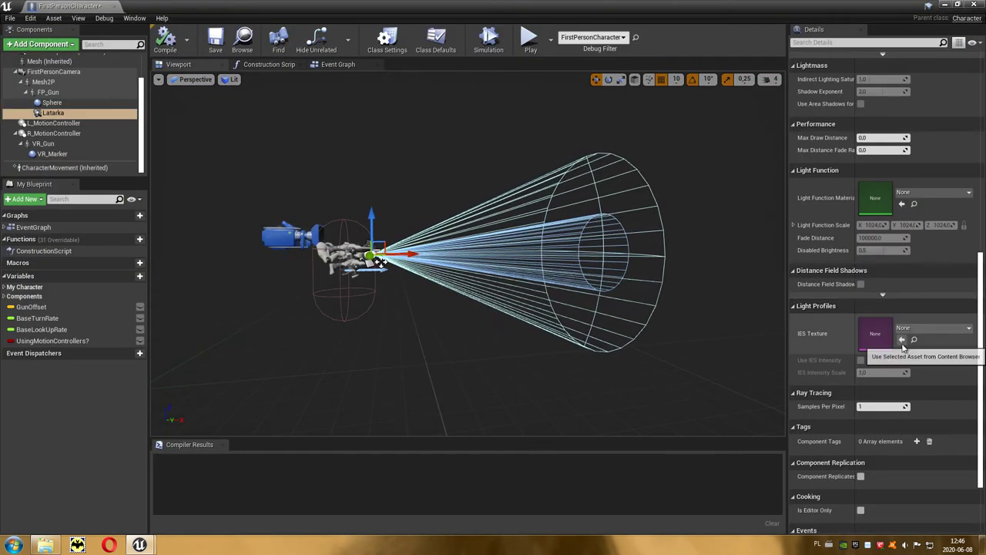
Step: Assign the bollard profile as Latarka's IES texture and play-test the ring-shaped beam
left_click(903, 343)
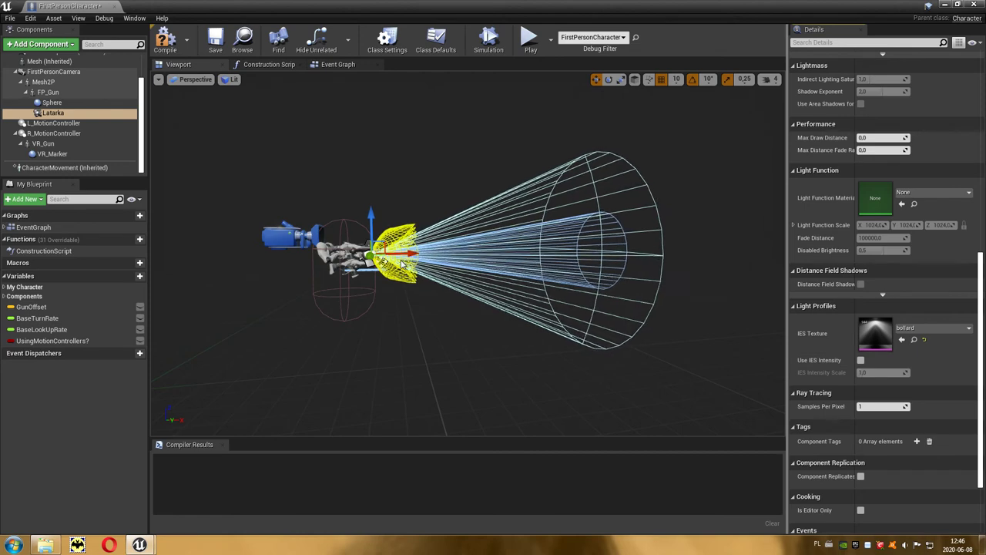
left_click(946, 7)
left_click(593, 43)
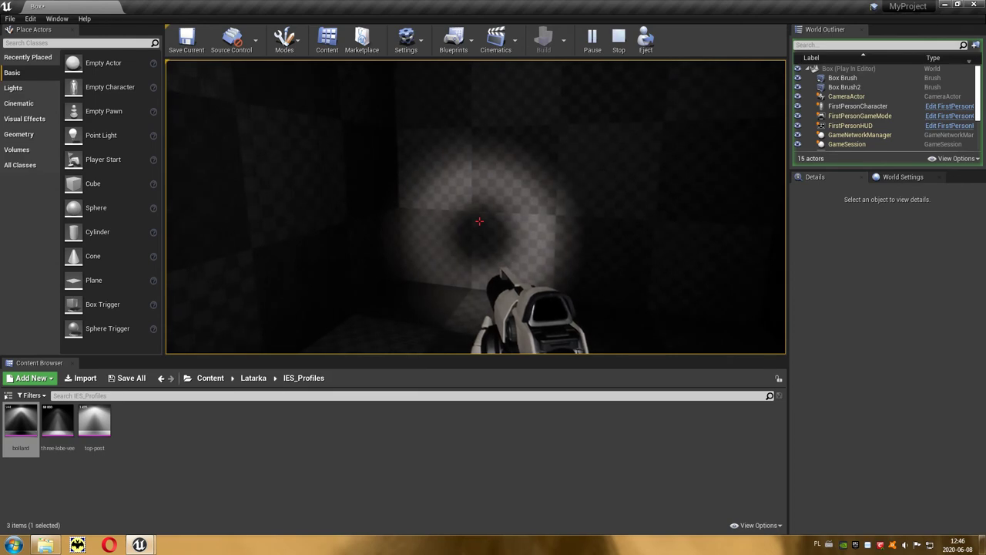
key("Escape")
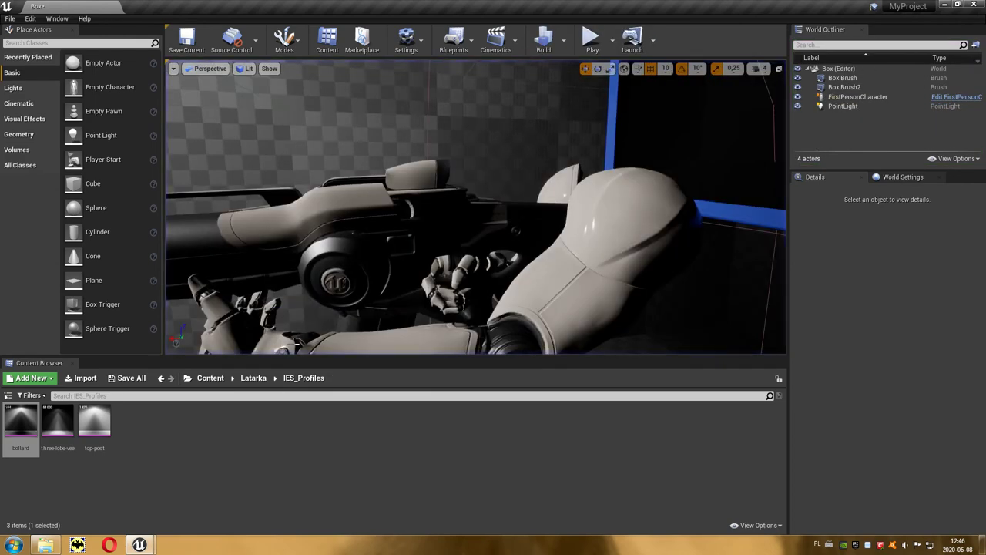
Step: Restore the Blueprint editor and orbit its viewport to see the light cone sideways
mouse_move(146, 546)
left_click(185, 498)
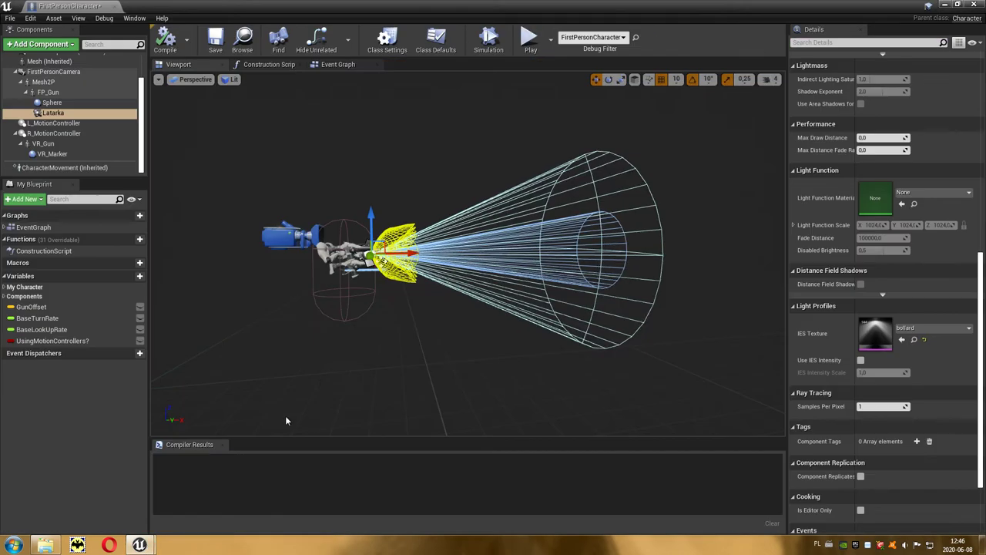
scroll(405, 307, "up", 6)
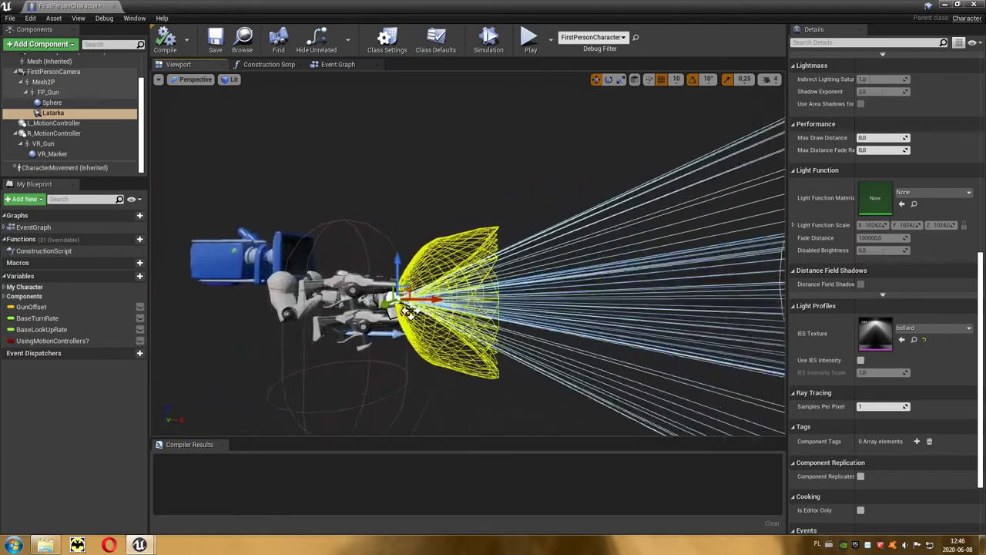
mouse_move(274, 291)
left_mouse_down()
mouse_move(481, 283)
mouse_move(401, 285)
left_mouse_up()
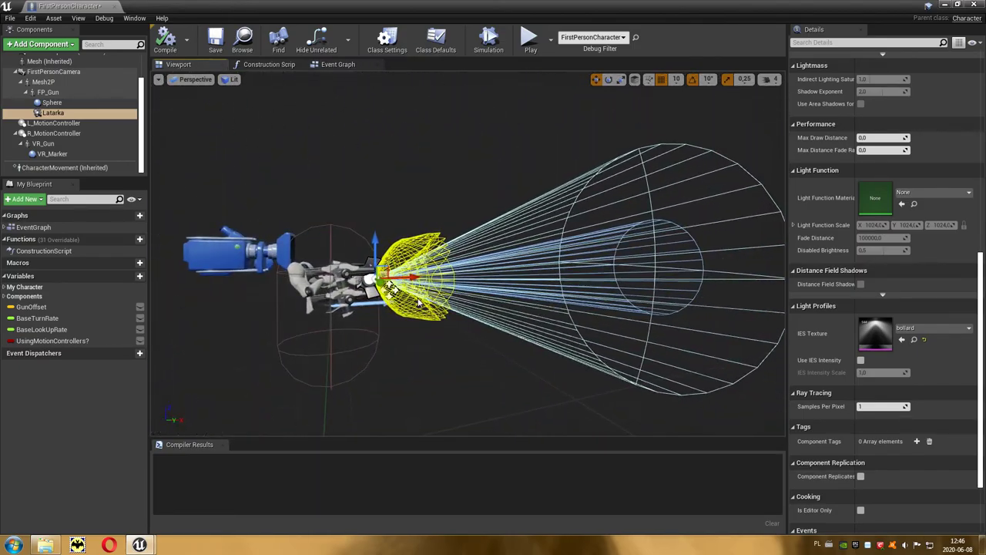
left_click(960, 5)
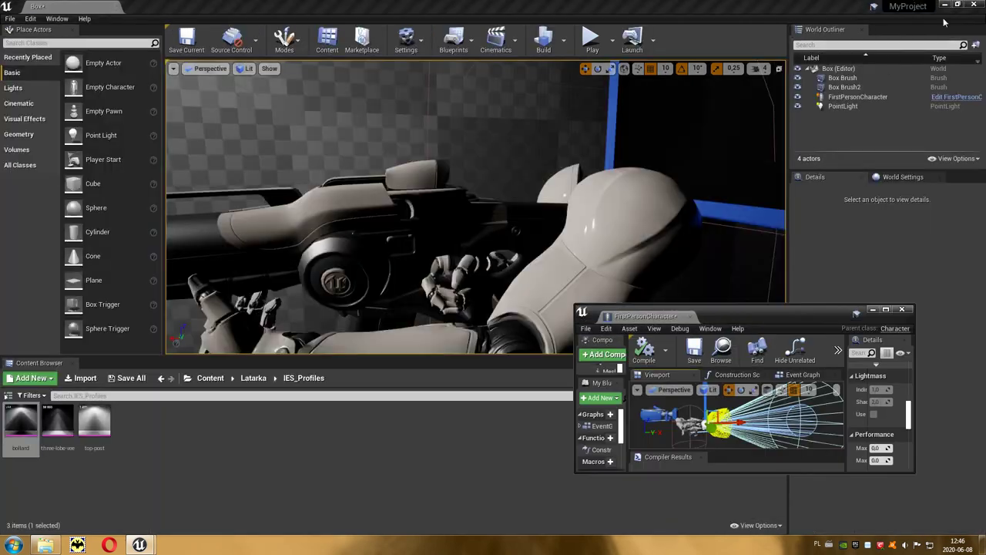
Step: Assign three-lobe-vee as Latarka's IES texture and play-test the new beam
left_click(58, 420)
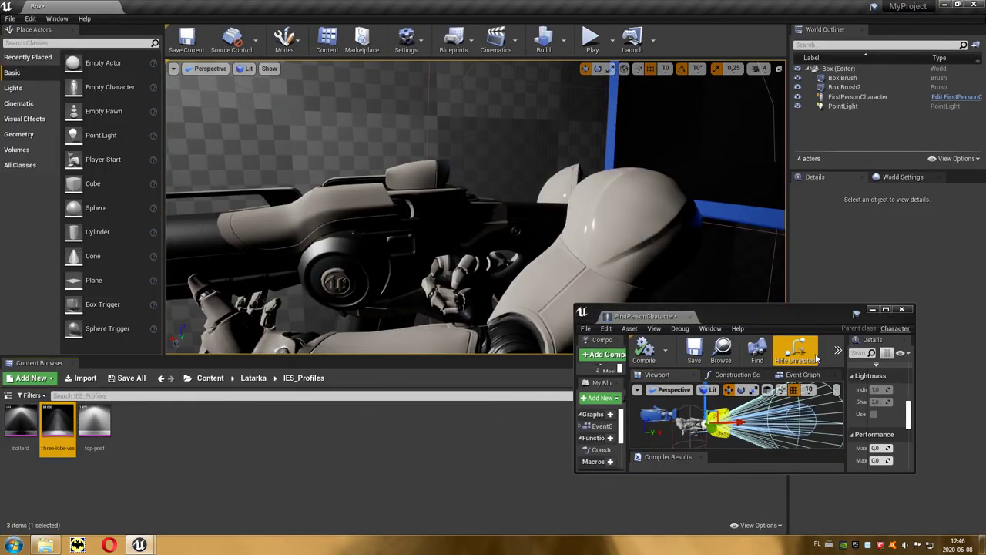
left_click(887, 309)
left_click(903, 340)
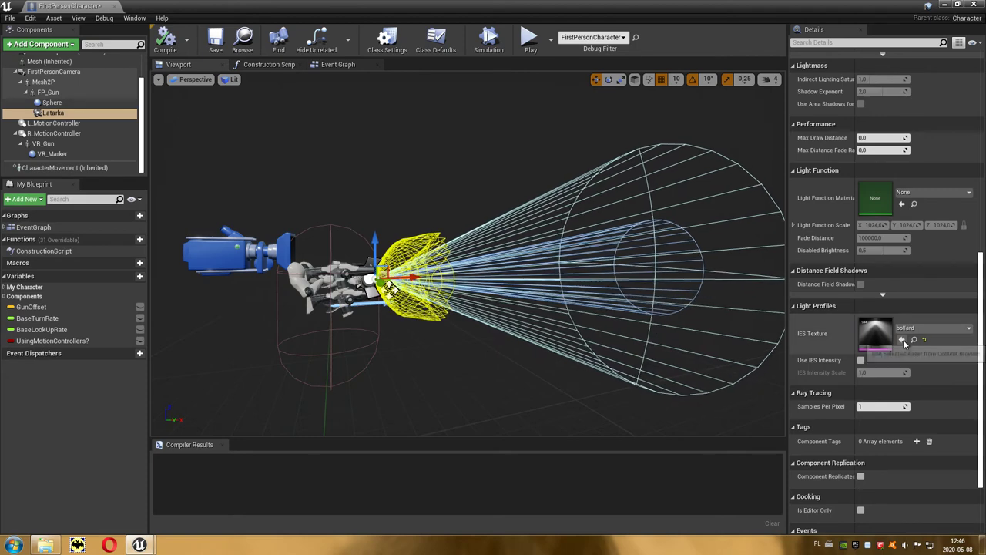
left_click(944, 6)
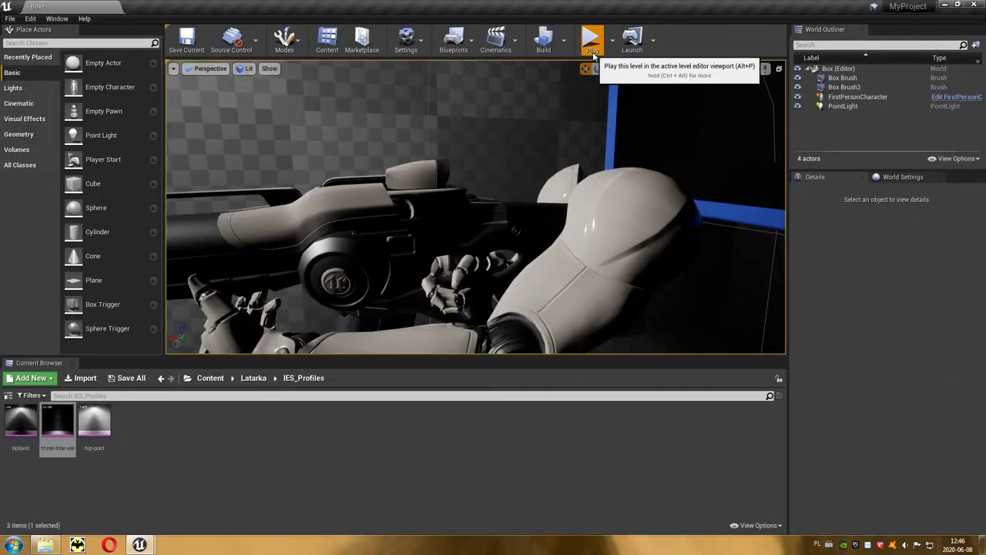
left_click(593, 51)
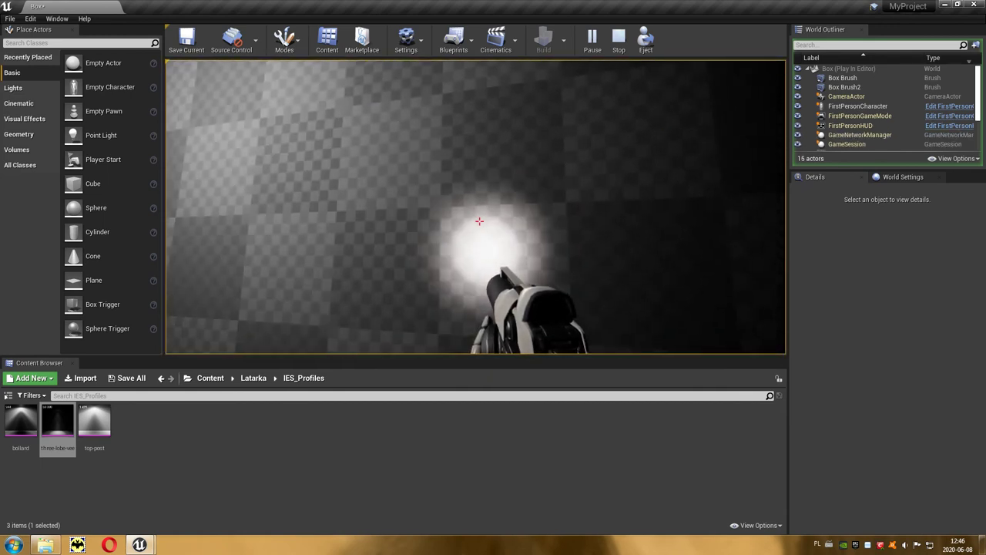
key("Escape")
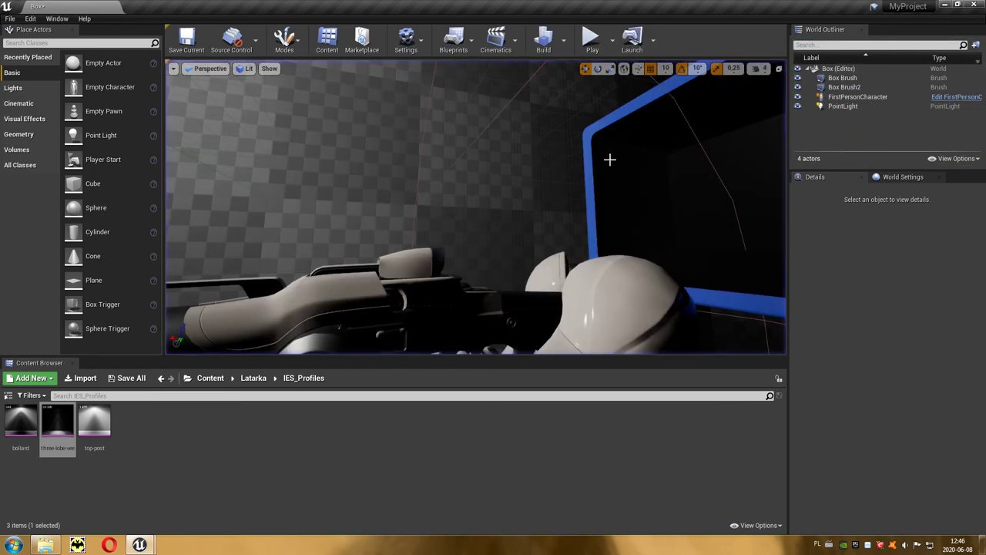
Step: Bring the Blueprint editor back, then shrink it to reveal the level editor
mouse_move(146, 545)
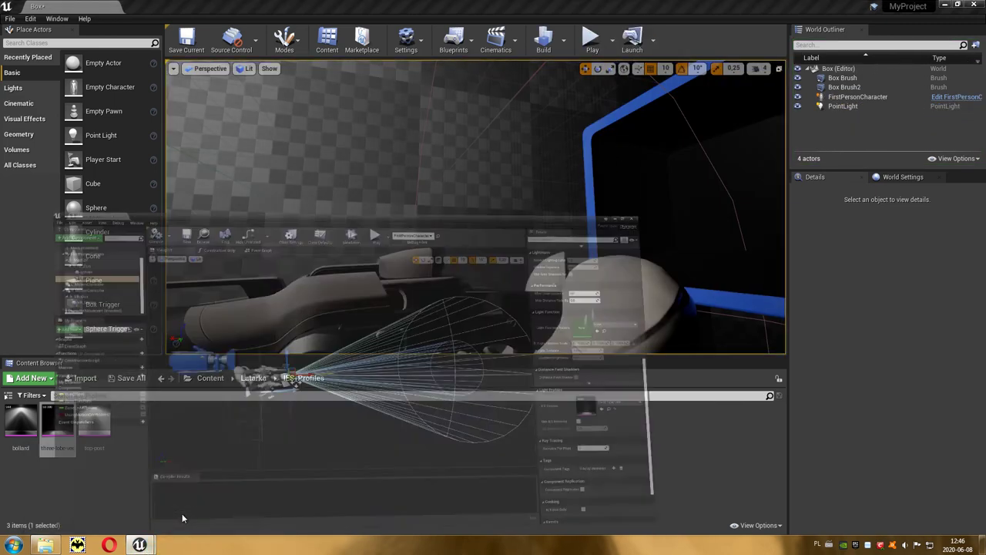
left_click(182, 514)
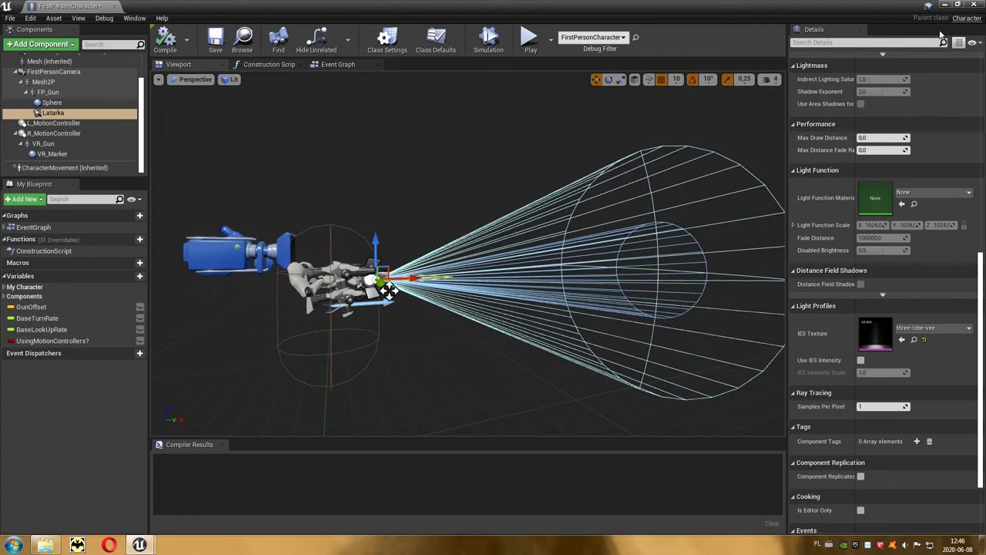
key("super+Down")
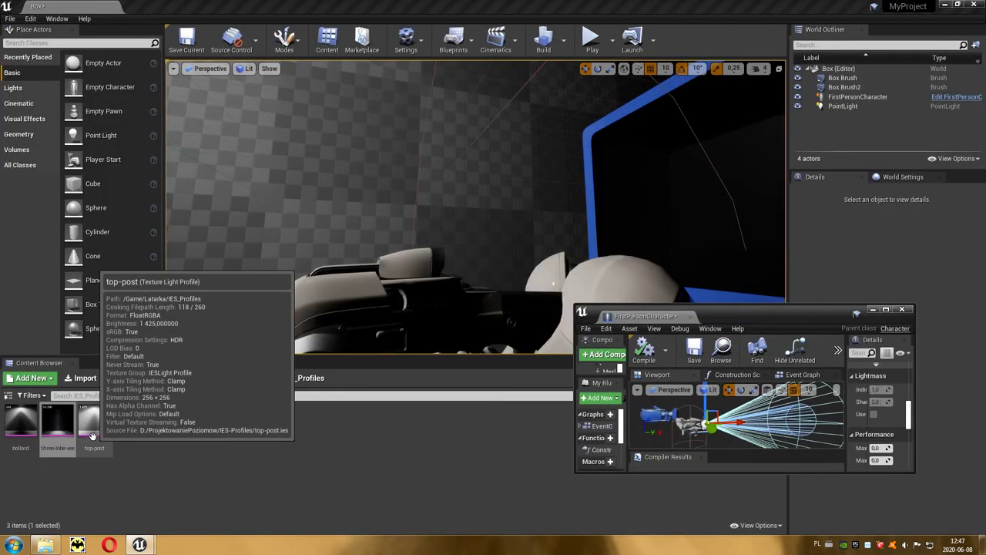
Step: Assign the top-post profile as Latarka's IES texture
left_click(94, 424)
left_click(886, 310)
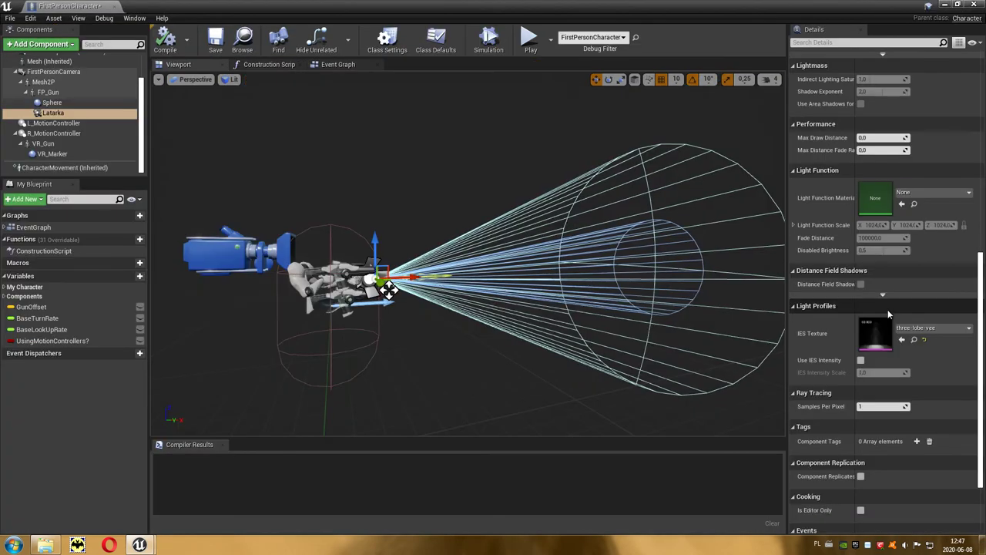
left_click(903, 340)
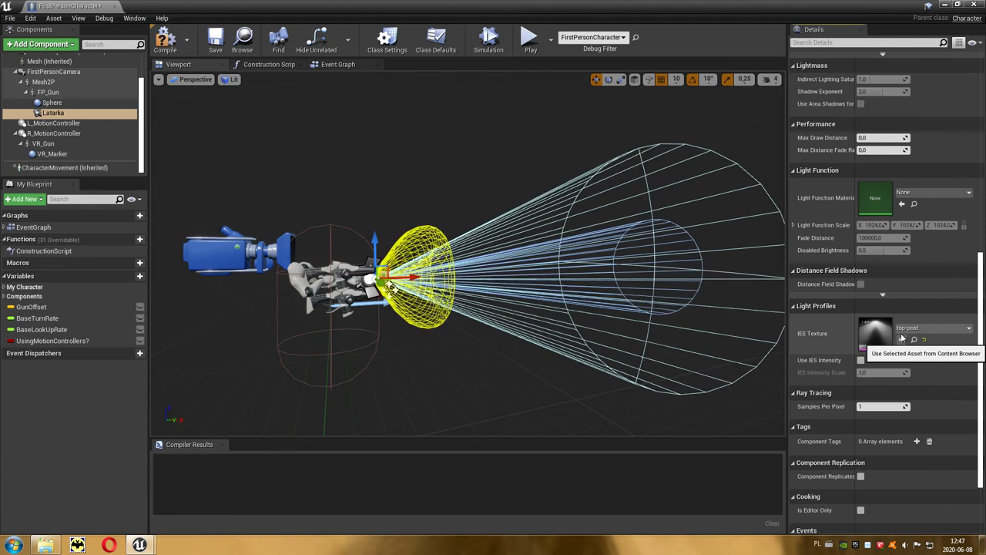
key("super+Down")
key("super+Down")
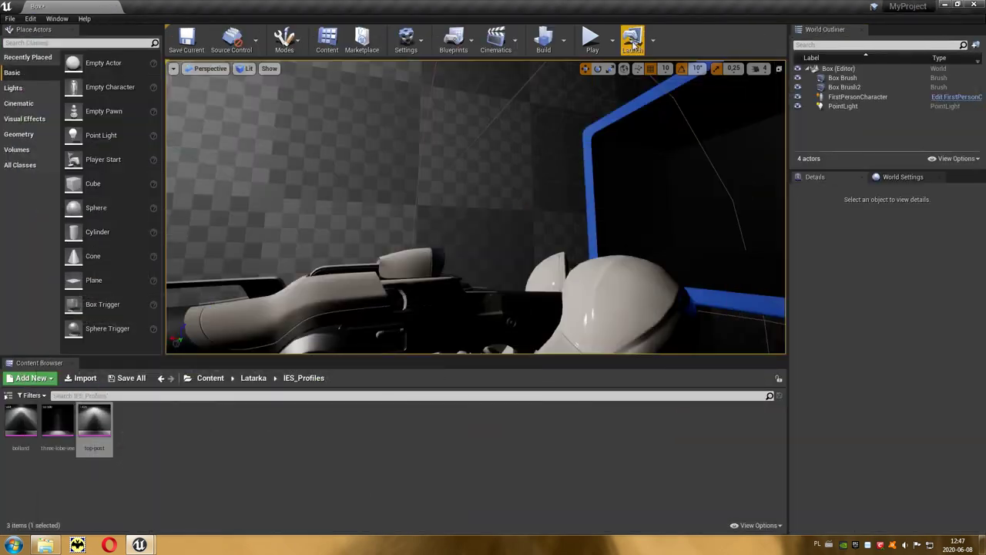
Step: Play-test the level and toggle the flashlight off and on with F
left_click(592, 42)
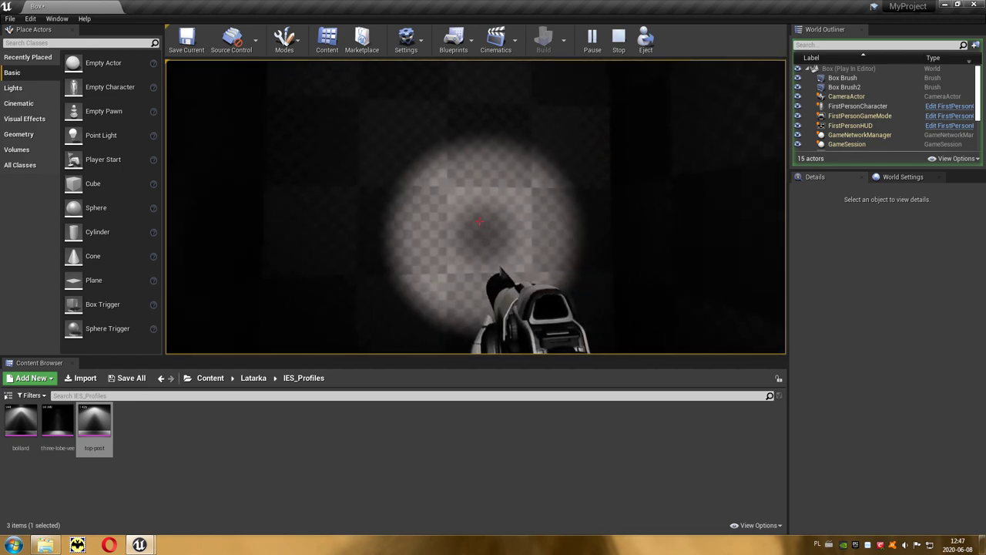
key("f")
key("f")
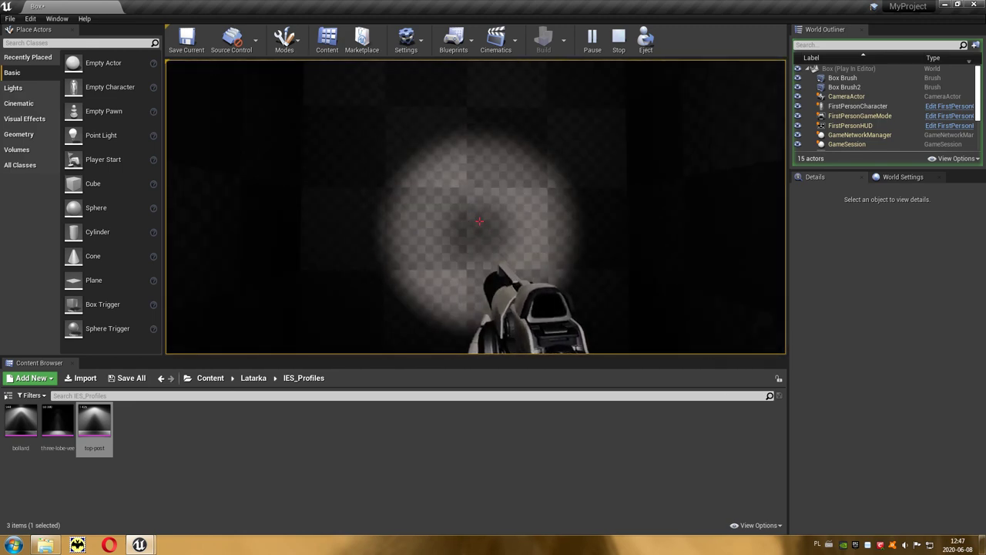
key("f")
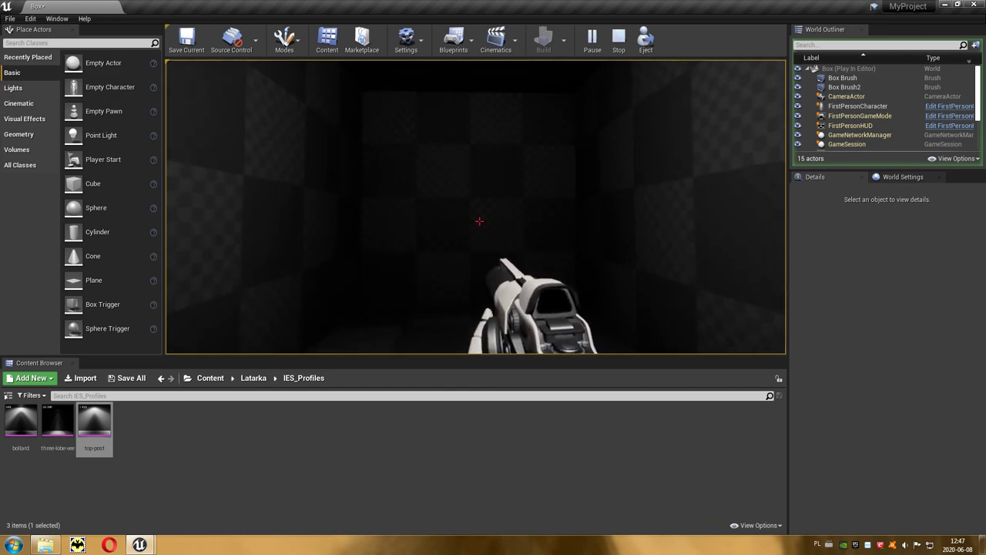
key("f")
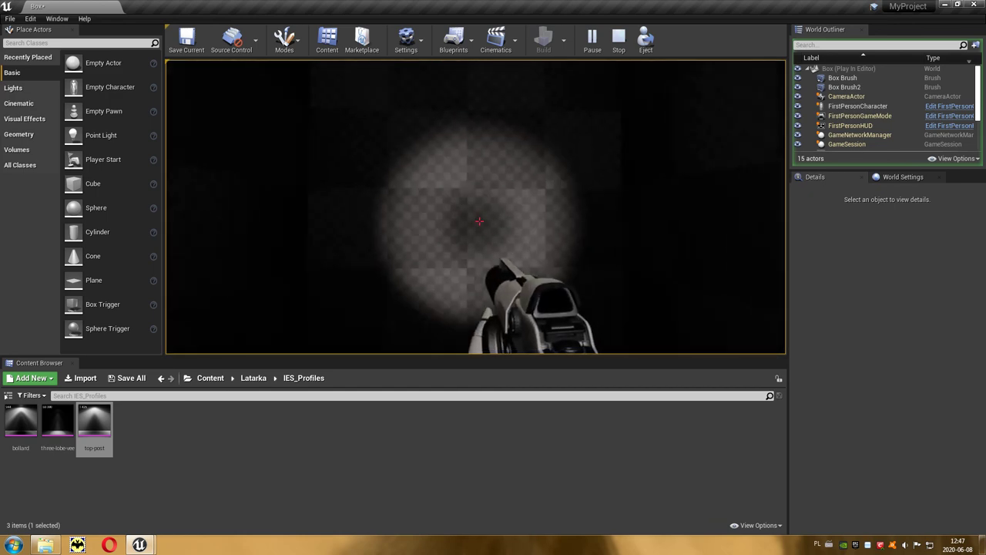